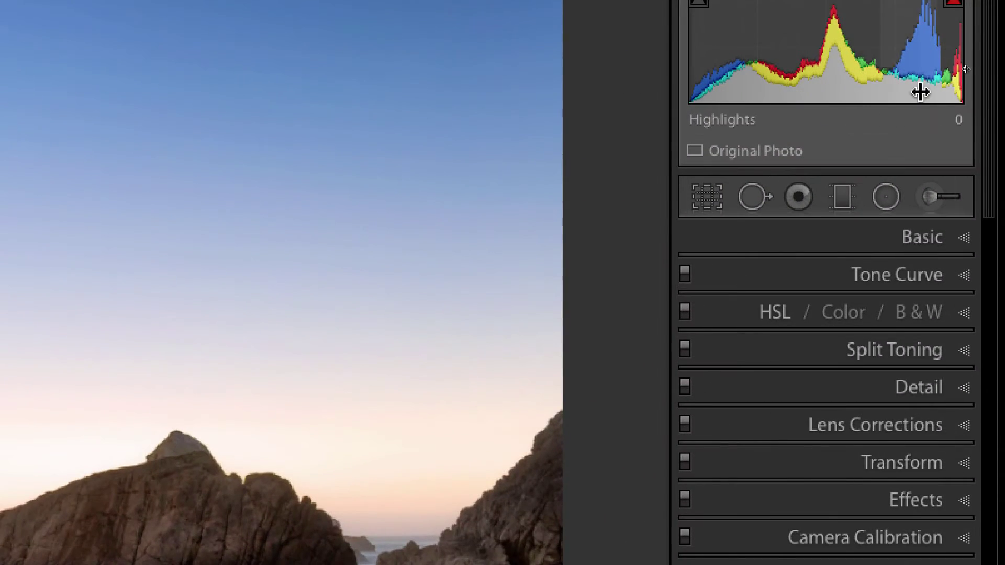
Open the Spot Removal brush options and switch the brush from Clone to Heal mode.
{"action": "left_click", "coordinate": [755, 193]}
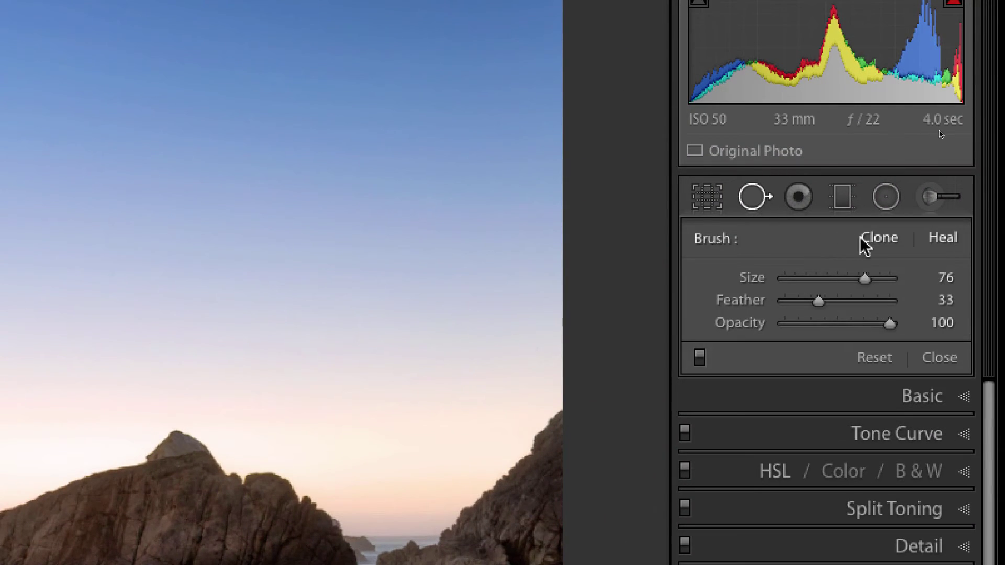
{"action": "left_click", "coordinate": [880, 242]}
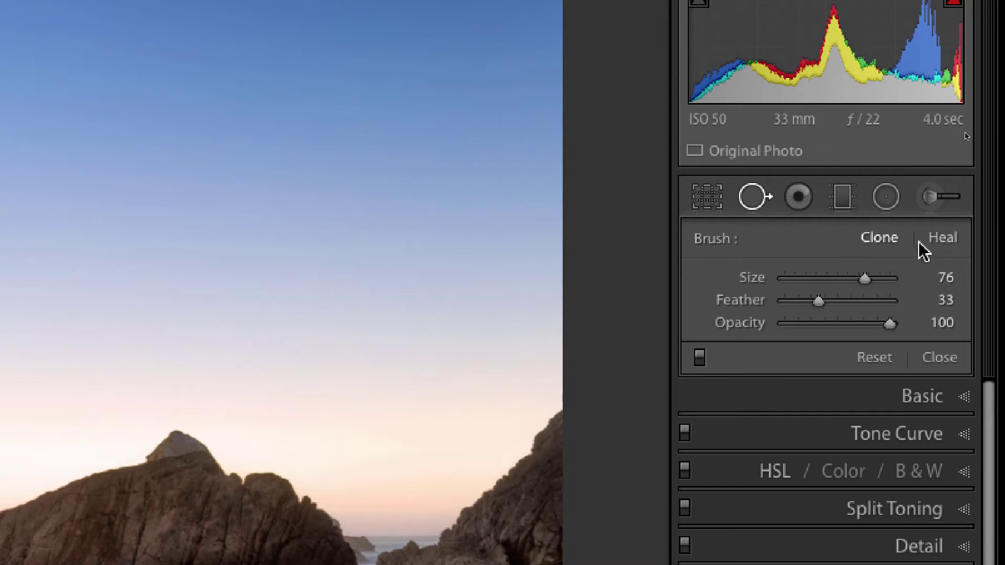
{"action": "left_click", "coordinate": [944, 245]}
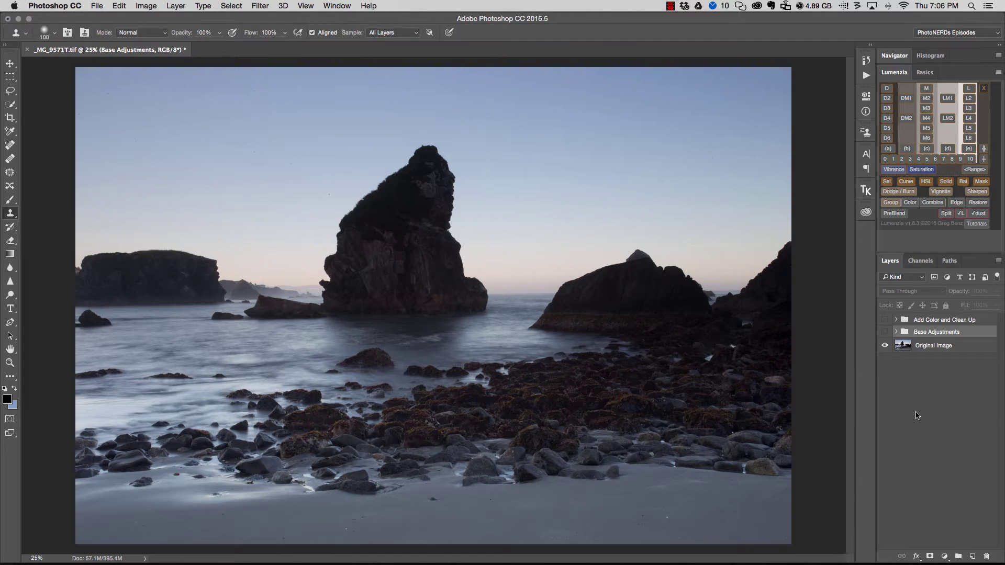
Turn on the Base Adjustments group, compare it on a zoomed-in sky for dust spots, then fit the photo.
{"action": "left_click", "coordinate": [885, 333]}
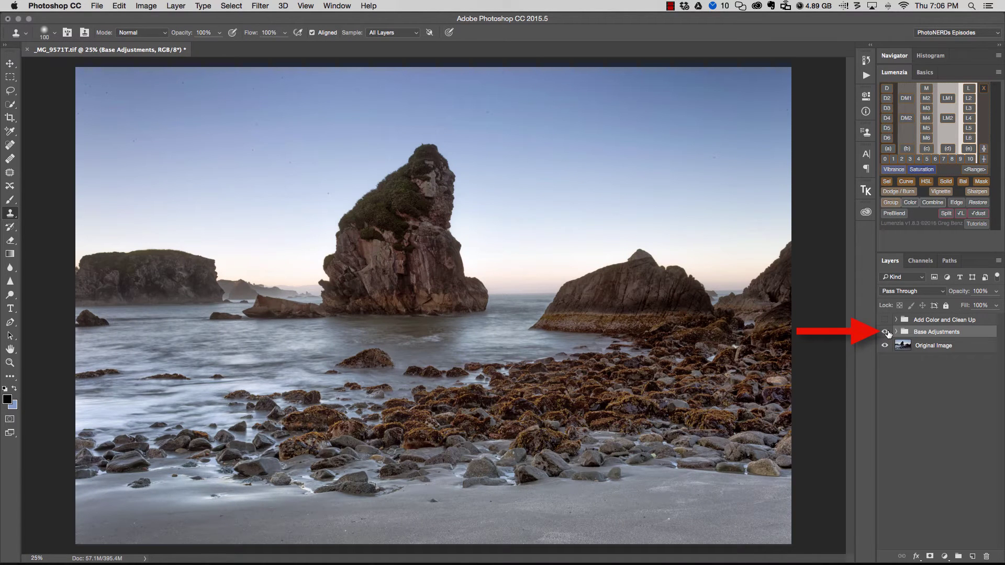
{"action": "left_click", "coordinate": [886, 332]}
{"action": "left_click", "coordinate": [886, 333]}
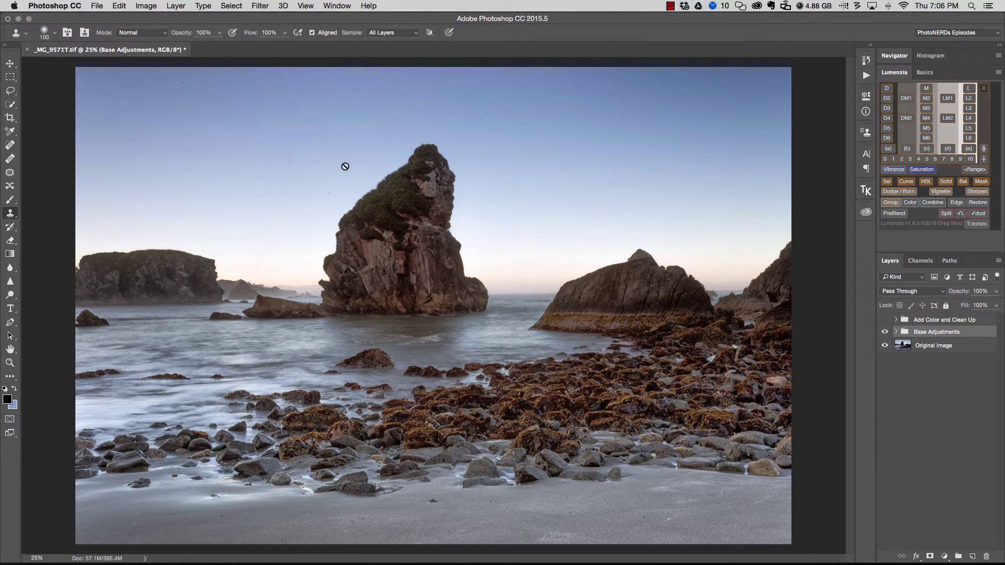
{"action": "key", "text": "z"}
{"action": "mouse_move", "coordinate": [117, 84]}
{"action": "left_mouse_down"}
{"action": "mouse_move", "coordinate": [153, 155]}
{"action": "mouse_move", "coordinate": [191, 194]}
{"action": "mouse_move", "coordinate": [134, 151]}
{"action": "mouse_move", "coordinate": [197, 260]}
{"action": "mouse_move", "coordinate": [181, 251]}
{"action": "left_mouse_up"}
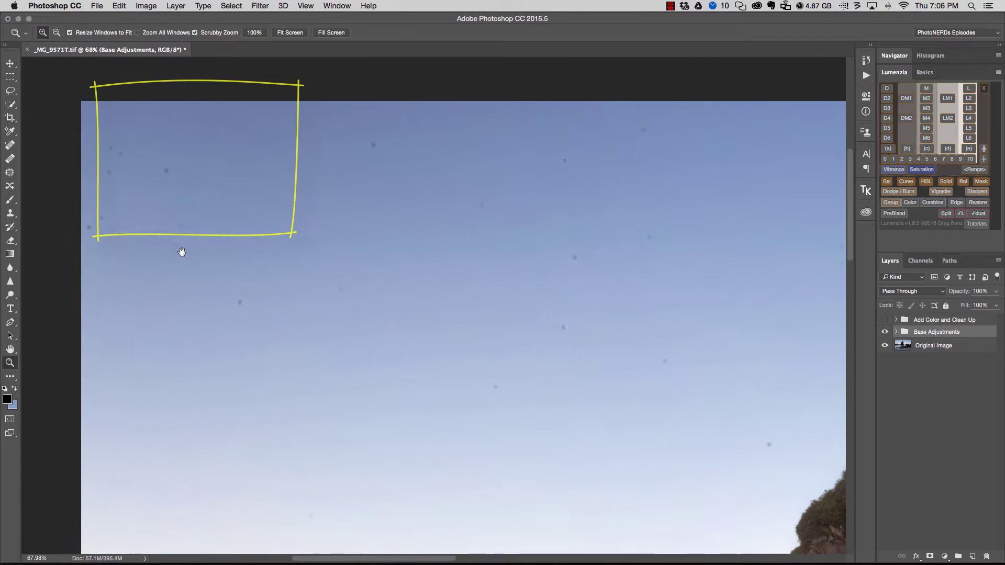
{"action": "left_click", "coordinate": [885, 332]}
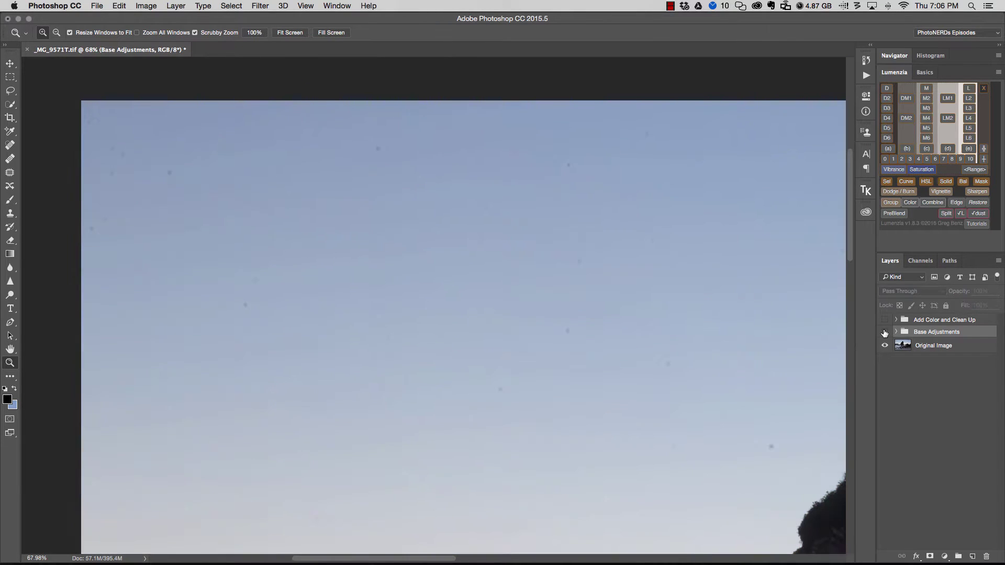
{"action": "key", "text": "super+0"}
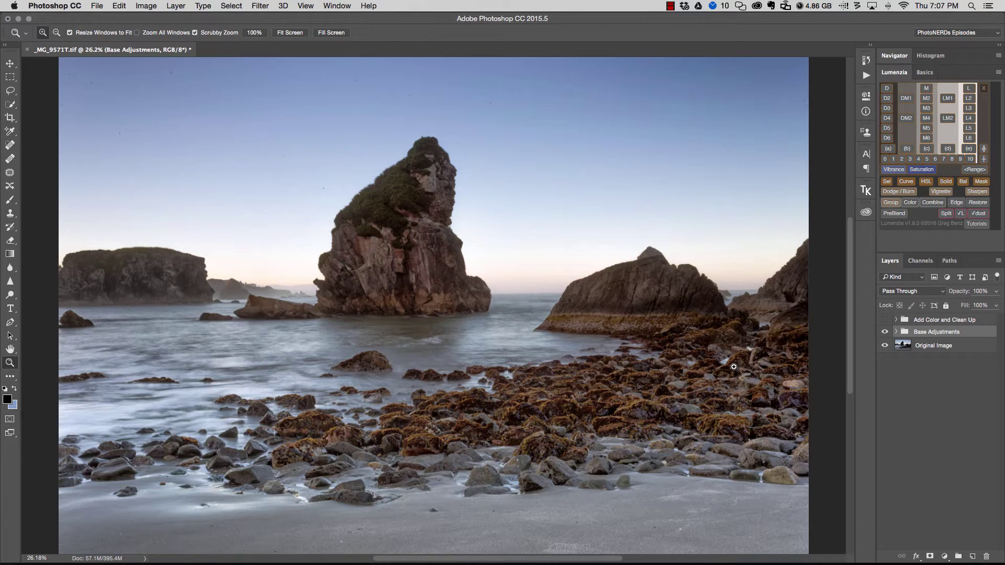
{"action": "left_click", "coordinate": [505, 290], "text": "alt"}
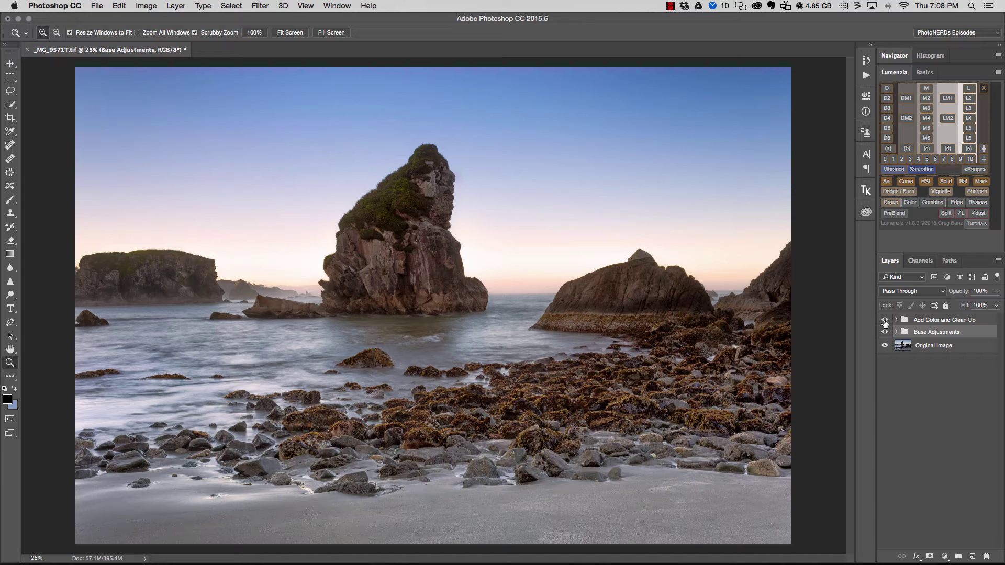
Hide the Add Color and Clean Up group, stamp the visible layers into a new layer and duplicate it.
{"action": "left_click", "coordinate": [884, 320]}
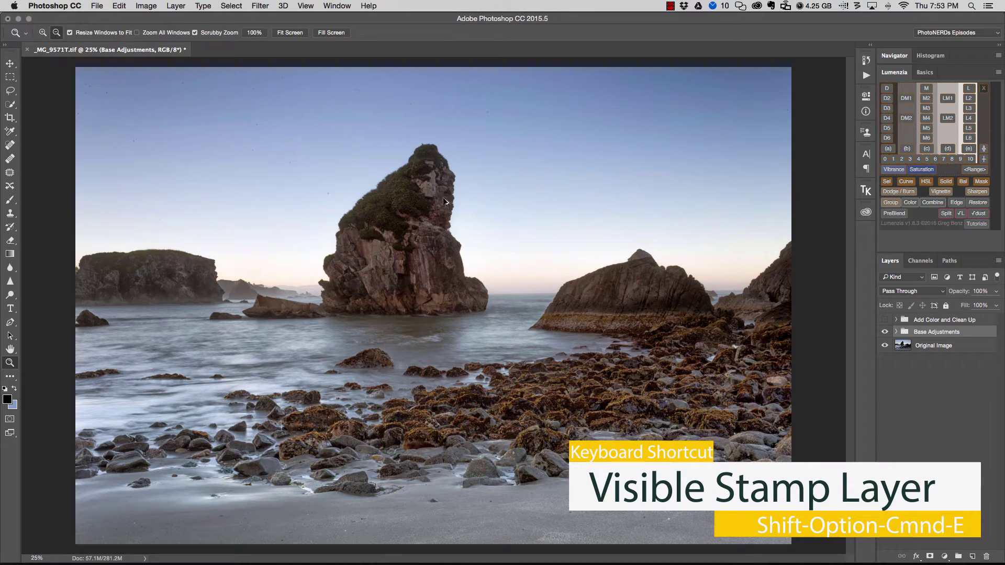
{"action": "key", "text": "shift+alt+super+e"}
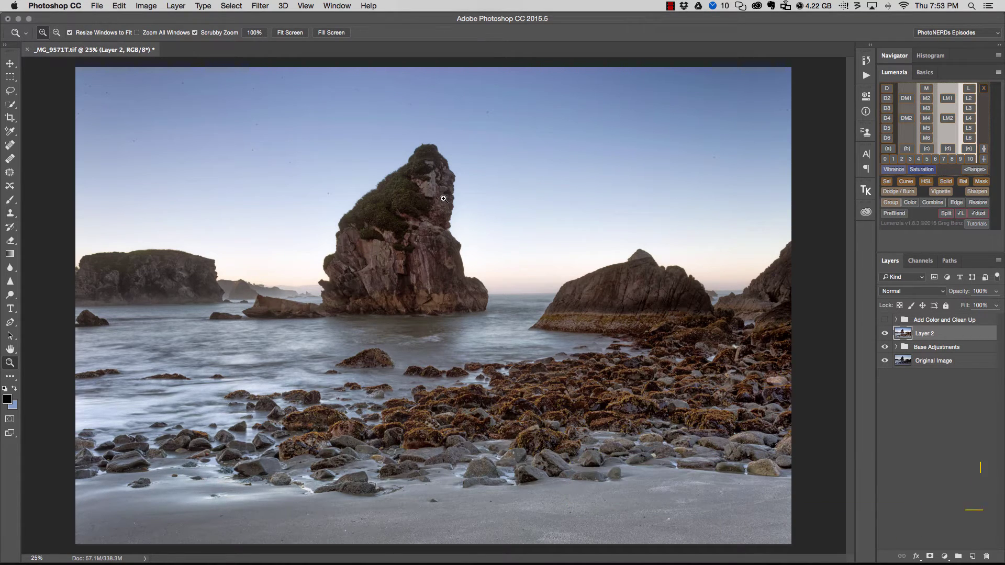
{"action": "key", "text": "super+j"}
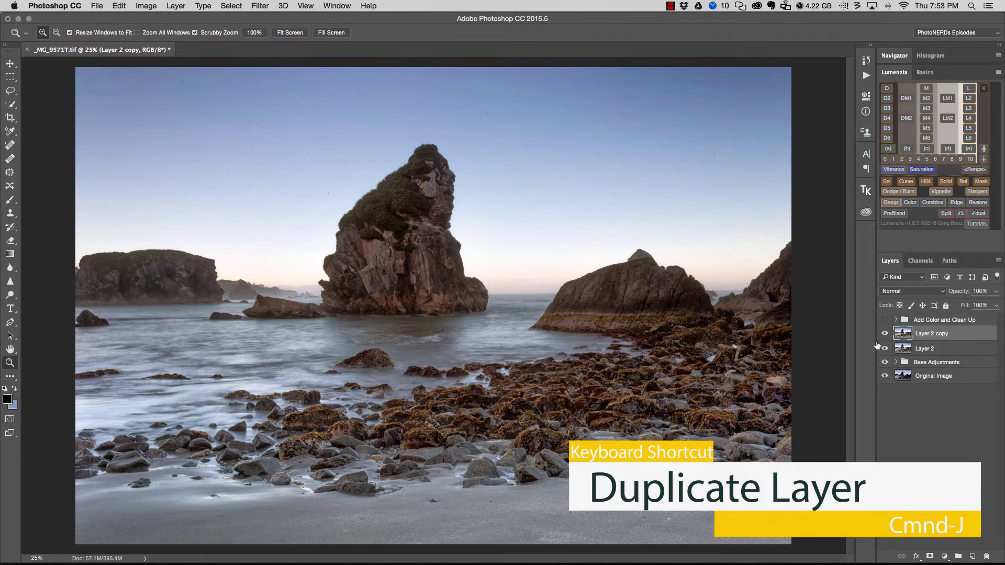
Rename the two merged layers Global and Local, hide Local and select Global.
{"action": "double_click", "coordinate": [925, 349]}
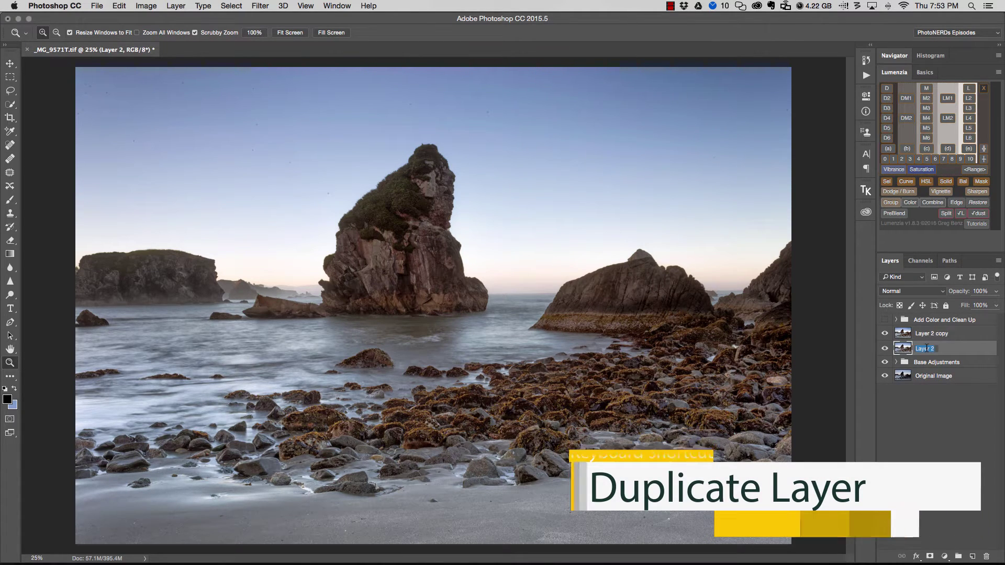
{"action": "type", "text": "Global"}
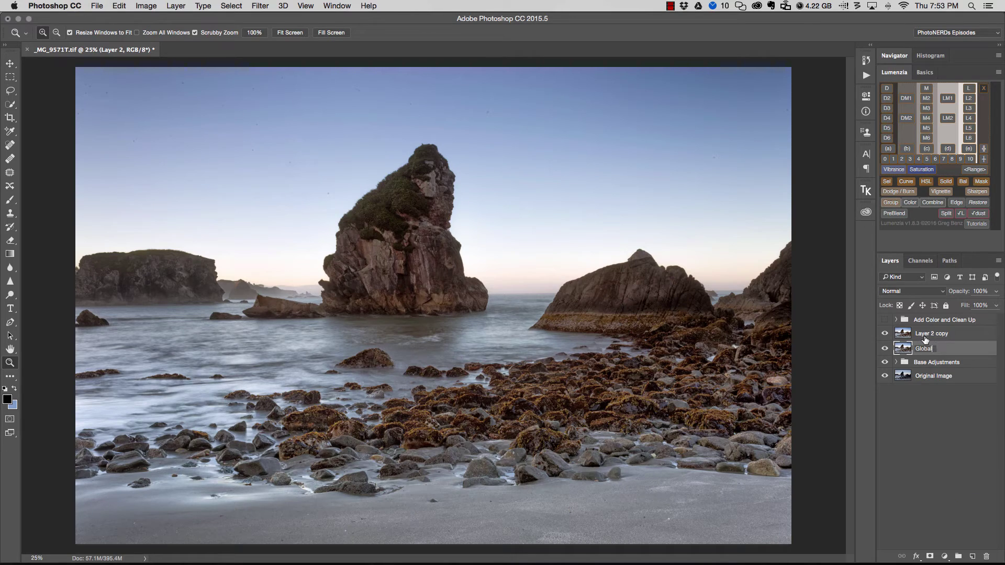
{"action": "double_click", "coordinate": [924, 335]}
{"action": "type", "text": "Local"}
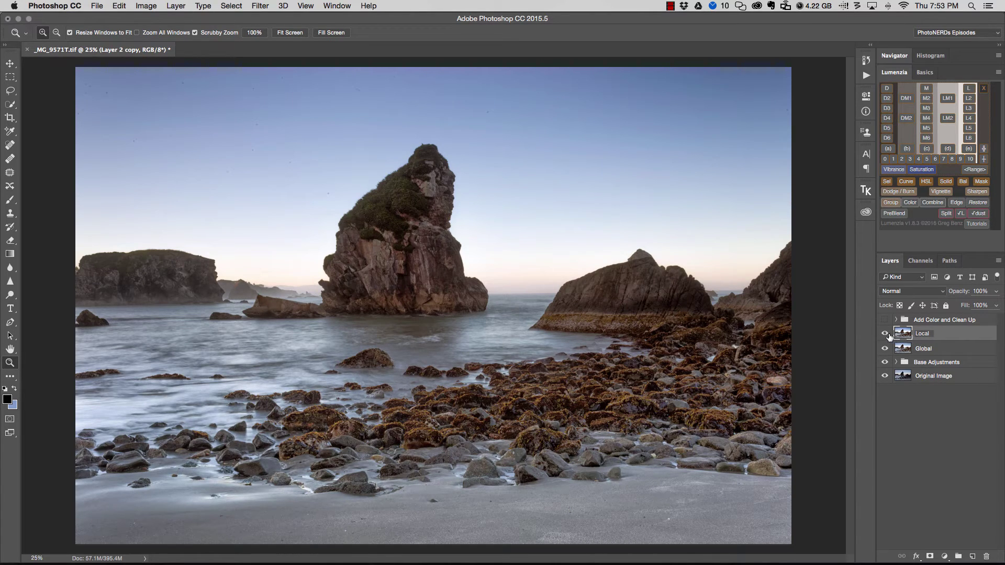
{"action": "key", "text": "Return"}
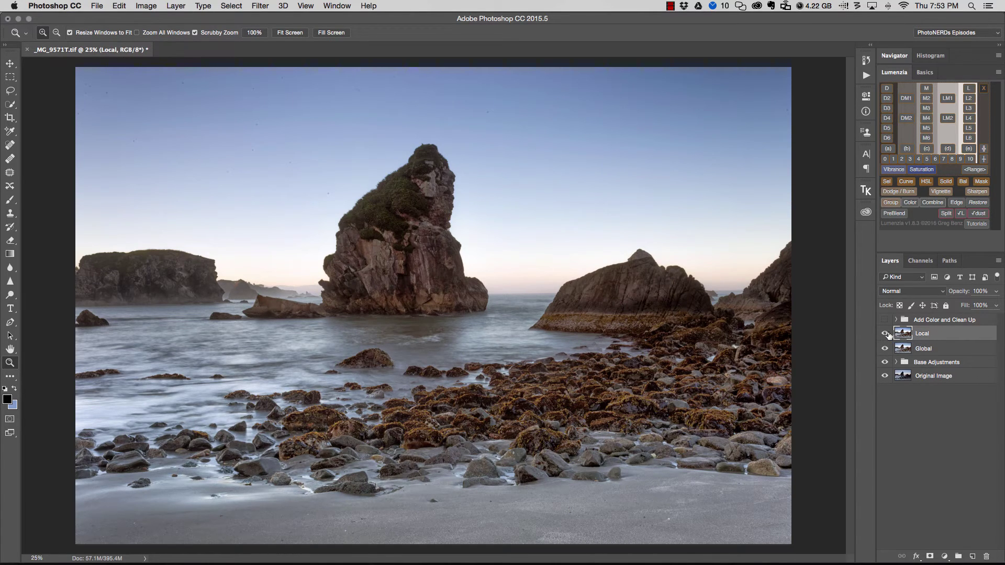
{"action": "left_click", "coordinate": [885, 334]}
{"action": "left_click", "coordinate": [905, 350]}
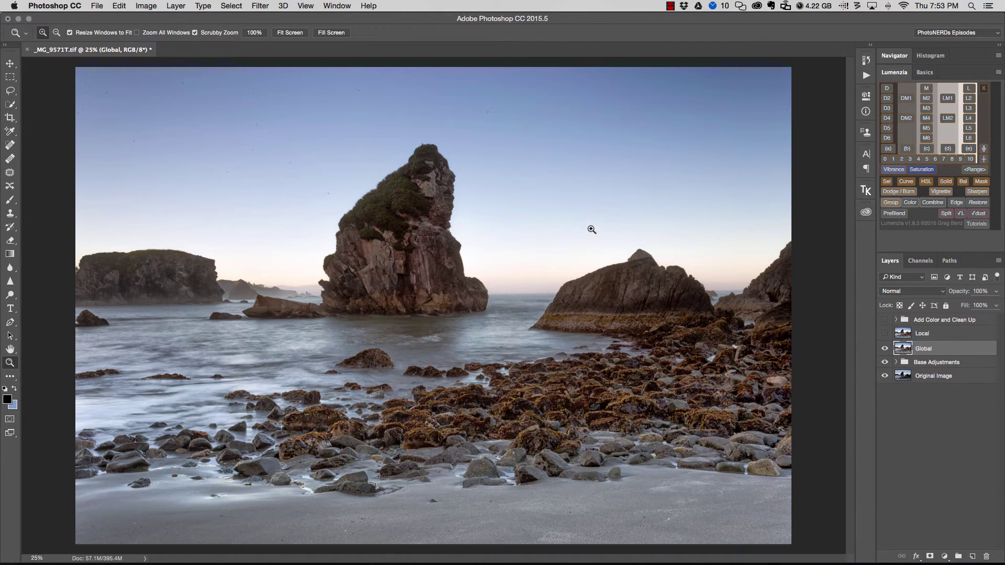
Apply a 28.9-pixel Gaussian Blur to the Global layer, then select and show the Local layer.
{"action": "left_click", "coordinate": [266, 7]}
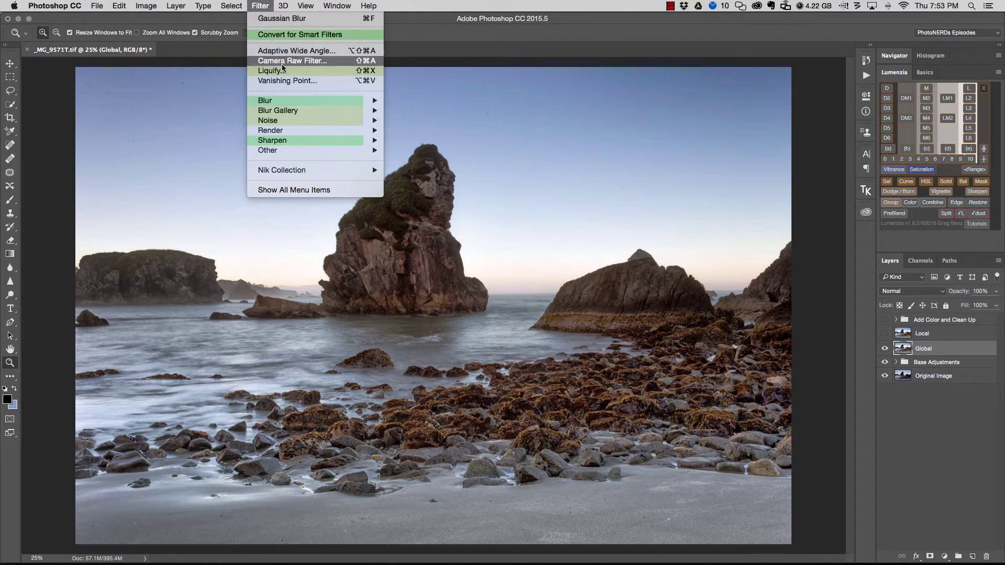
{"action": "mouse_move", "coordinate": [314, 101]}
{"action": "left_click", "coordinate": [399, 101]}
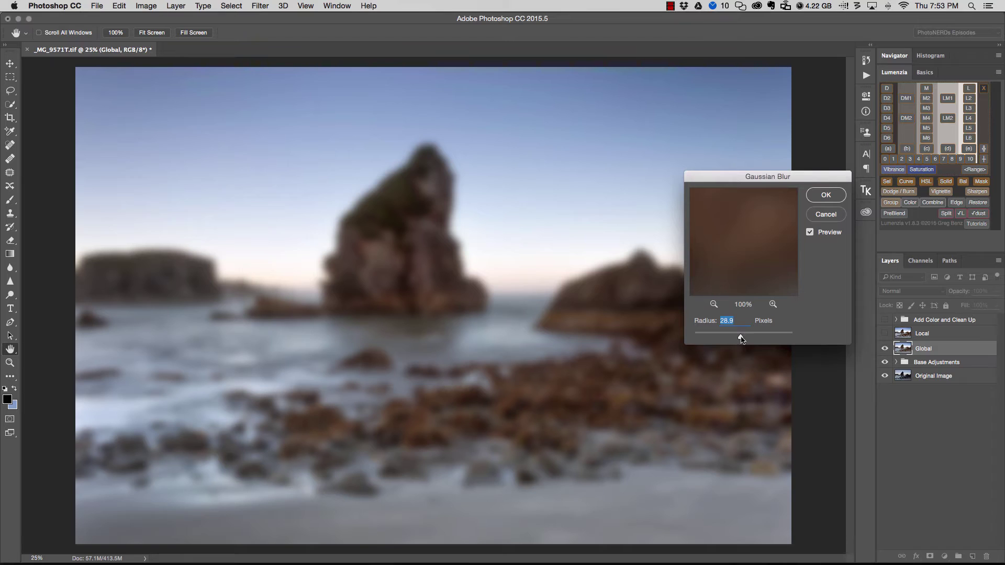
{"action": "mouse_move", "coordinate": [740, 334]}
{"action": "left_mouse_down"}
{"action": "mouse_move", "coordinate": [719, 337]}
{"action": "mouse_move", "coordinate": [741, 340]}
{"action": "left_mouse_up"}
{"action": "left_click", "coordinate": [826, 197]}
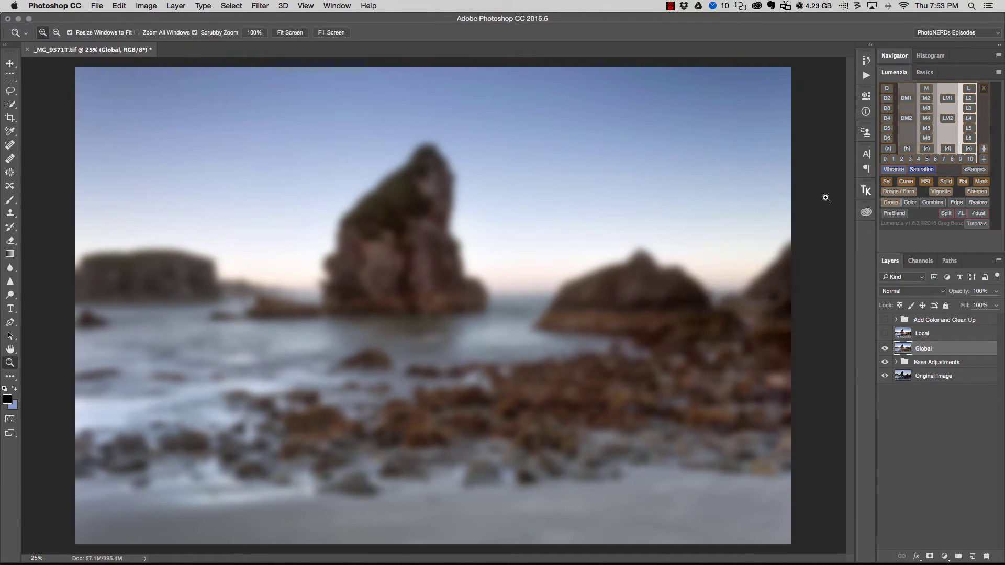
{"action": "left_click", "coordinate": [943, 339]}
{"action": "left_click", "coordinate": [885, 334]}
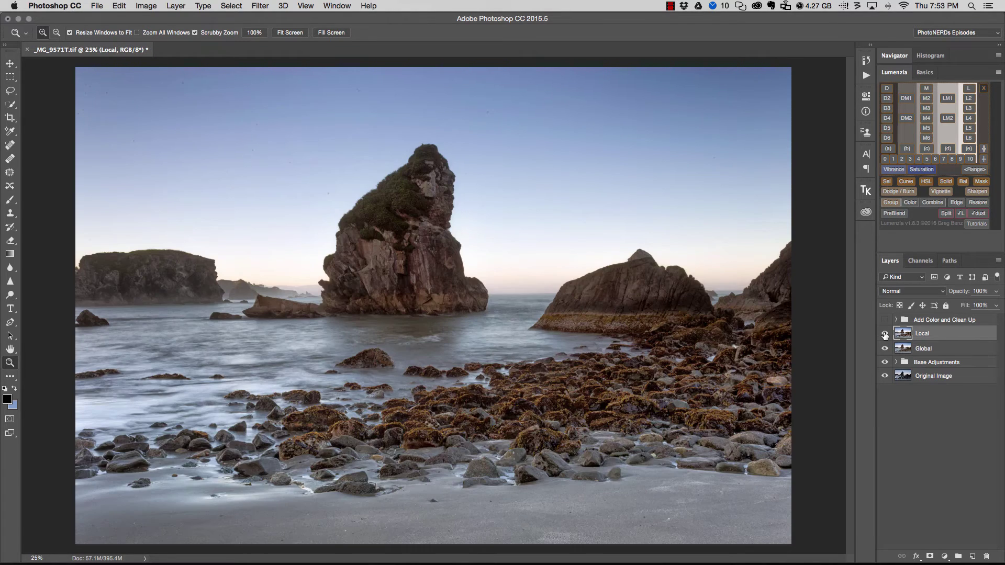
Set up Apply Image on Local with source layer Global, Subtract blending, Scale 2 and Offset 128.
{"action": "left_click", "coordinate": [148, 6]}
{"action": "left_click", "coordinate": [165, 127]}
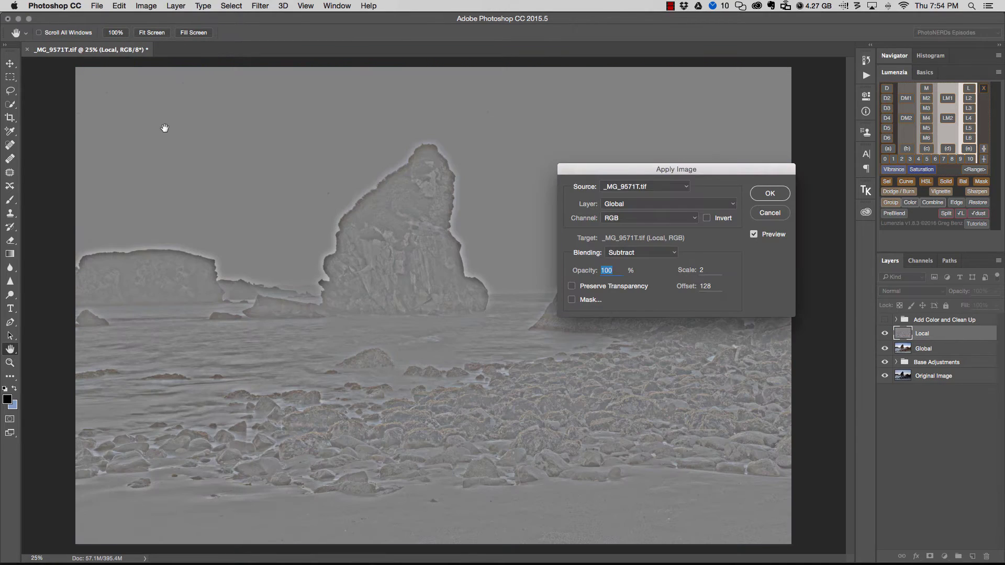
{"action": "left_click", "coordinate": [643, 208]}
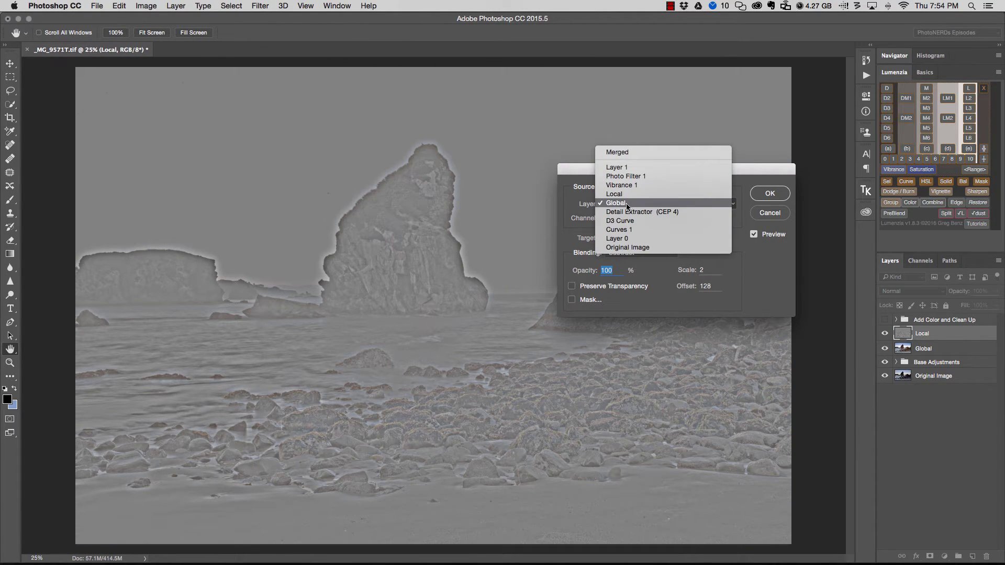
{"action": "left_click", "coordinate": [628, 205]}
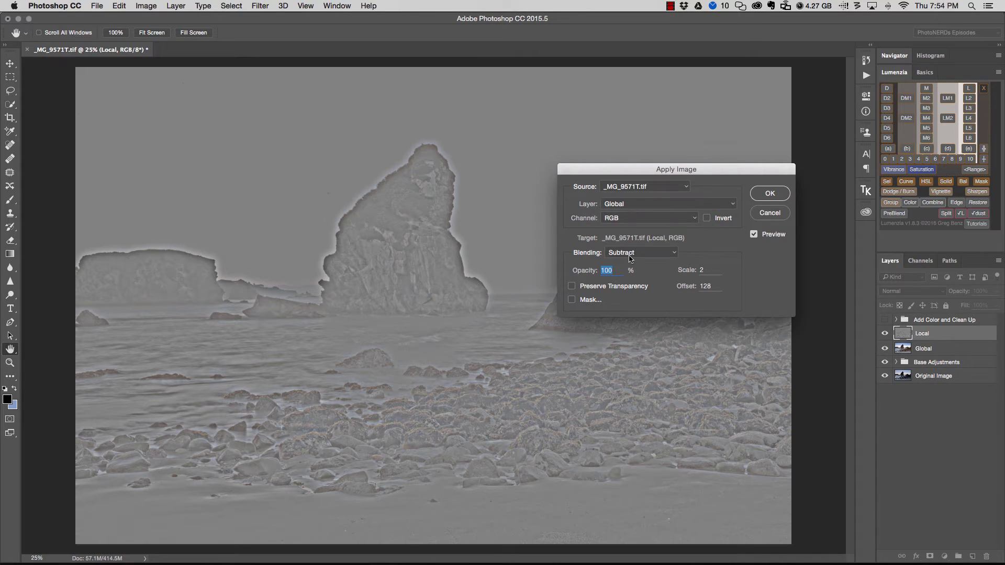
{"action": "left_click", "coordinate": [630, 257]}
{"action": "left_click", "coordinate": [631, 257]}
{"action": "double_click", "coordinate": [704, 271]}
{"action": "key", "text": "Tab"}
Confirm the Apply Image subtraction, then group Local and Global into Group 1 and select Local inside it.
{"action": "left_click", "coordinate": [766, 194]}
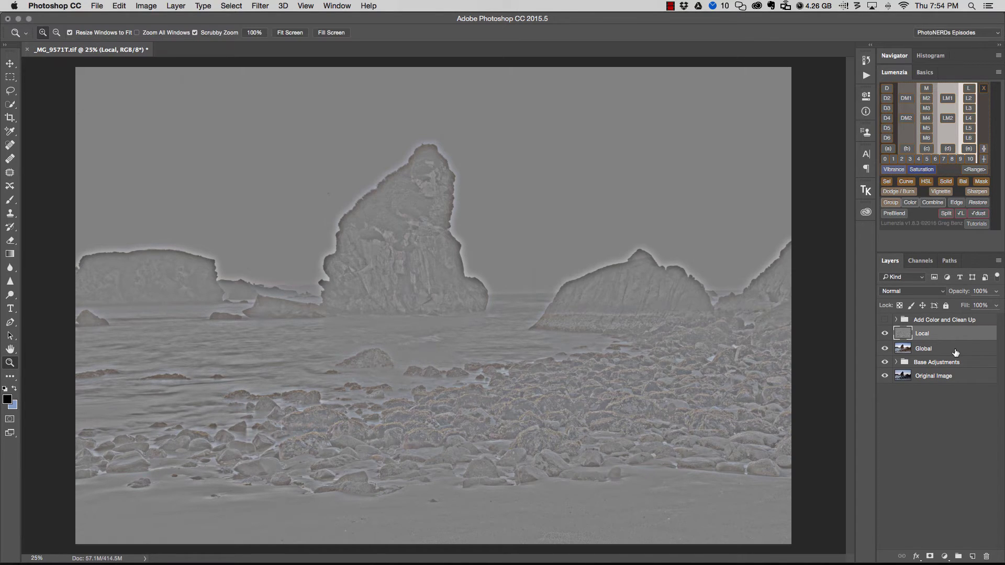
{"action": "left_click", "coordinate": [942, 348], "text": "shift"}
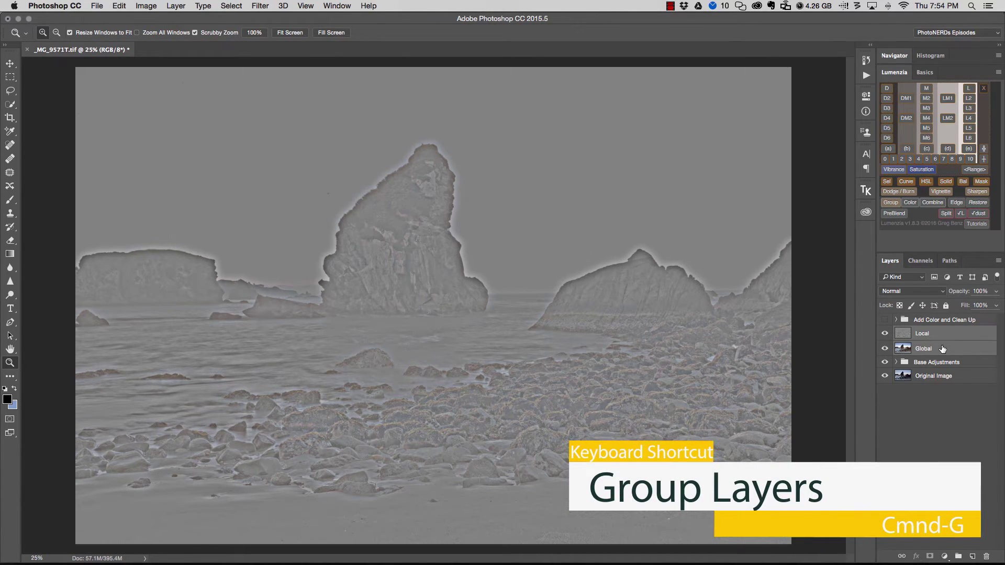
{"action": "key", "text": "super+g"}
{"action": "left_click", "coordinate": [896, 332]}
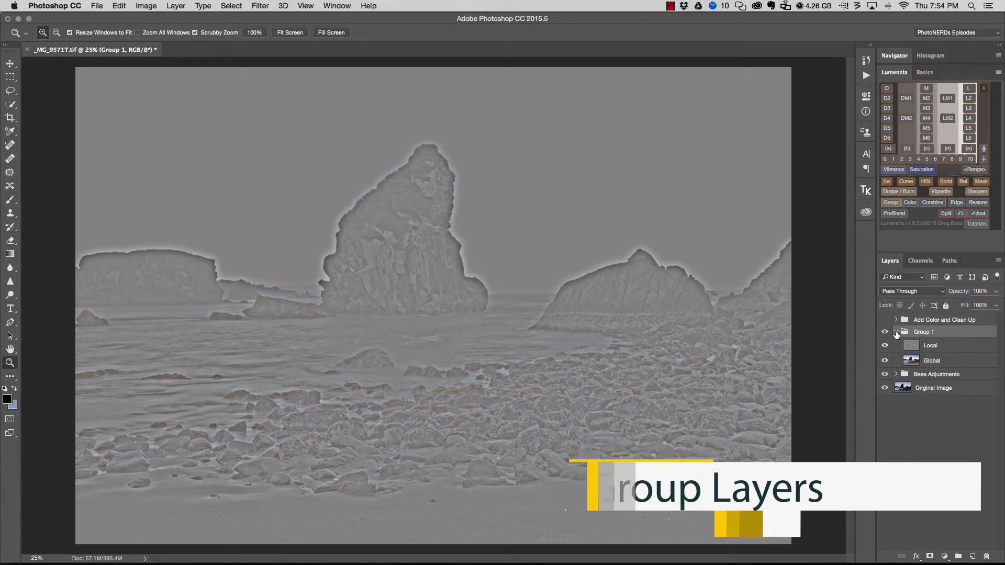
{"action": "left_click", "coordinate": [944, 347]}
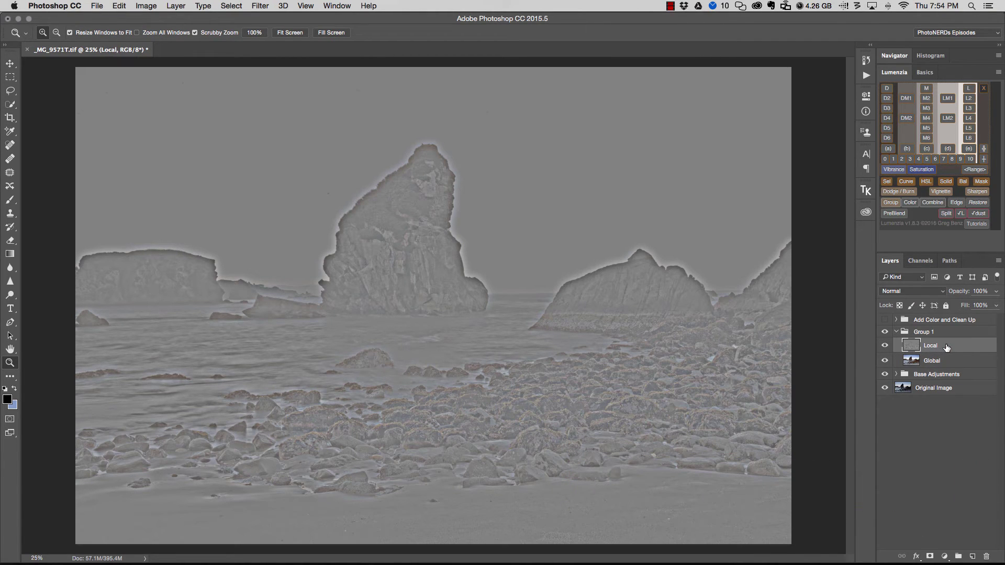
Set the Local layer's blend mode to Linear Light.
{"action": "left_click", "coordinate": [916, 292]}
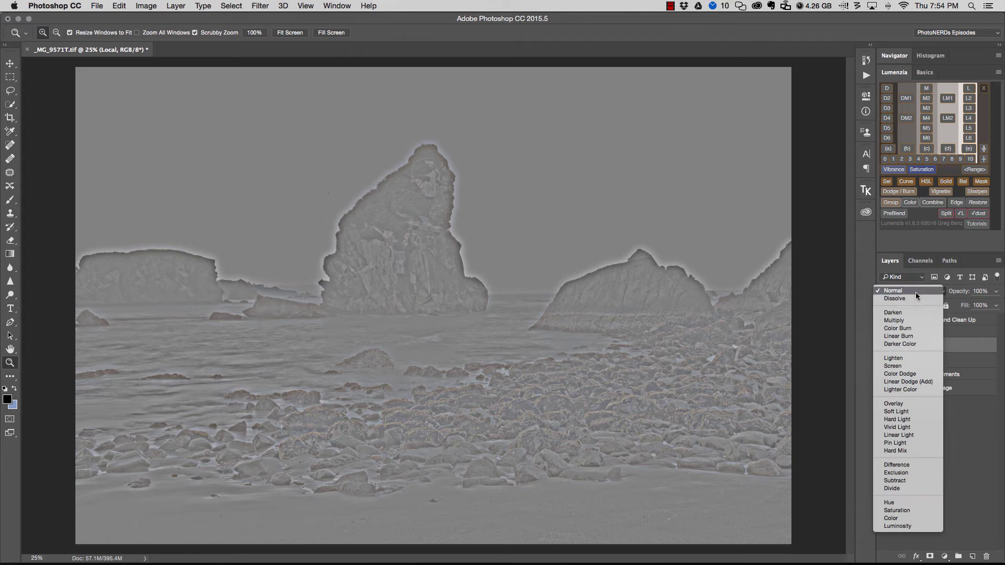
{"action": "key", "text": "Escape"}
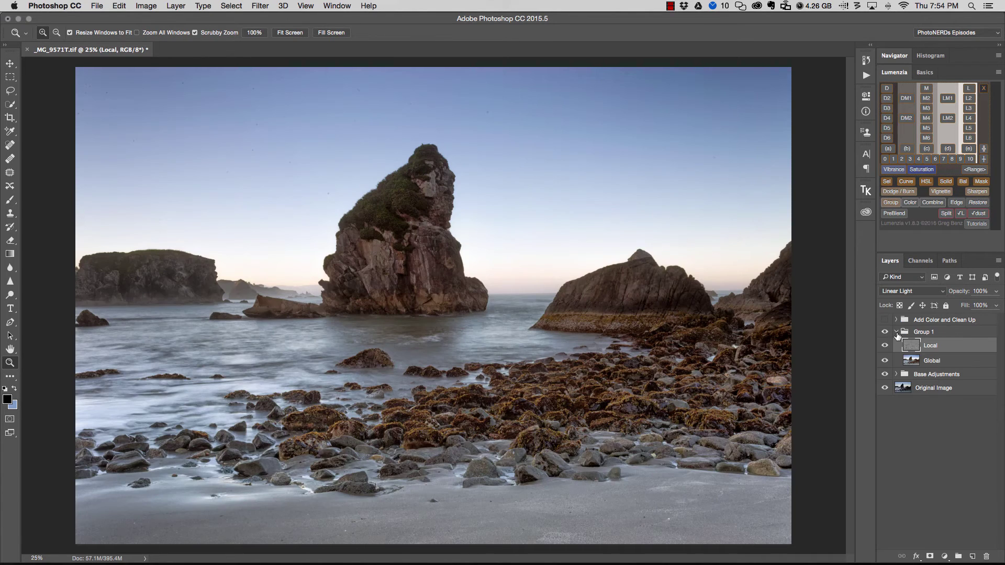
{"action": "key", "text": "super+g"}
Toggle Group 1's visibility to compare before and after, then expand it and select the Local layer.
{"action": "left_click", "coordinate": [885, 332]}
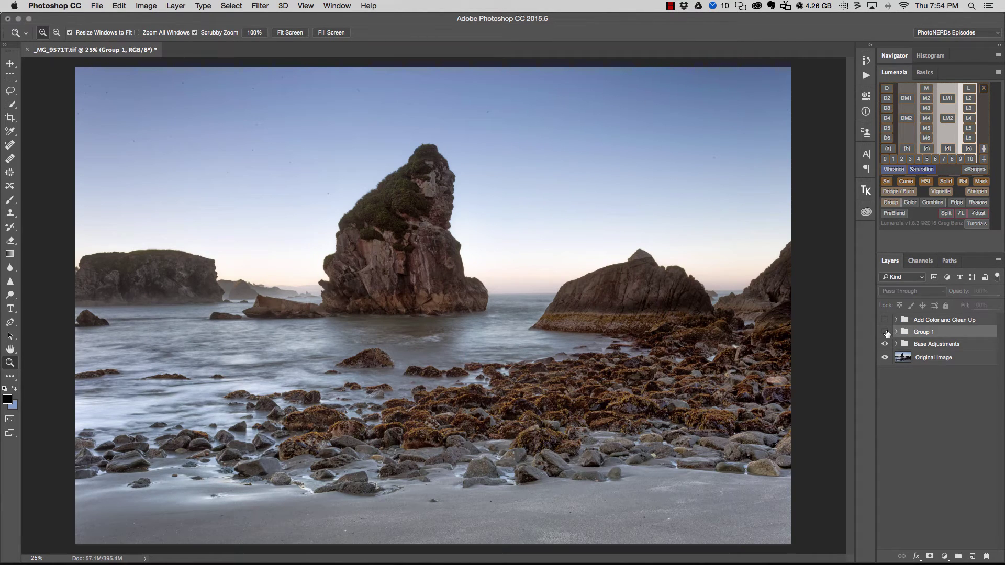
{"action": "left_click", "coordinate": [885, 332]}
{"action": "left_click", "coordinate": [885, 333]}
{"action": "left_click", "coordinate": [885, 333]}
{"action": "left_click", "coordinate": [885, 332]}
{"action": "left_click", "coordinate": [885, 333]}
{"action": "left_click", "coordinate": [885, 332]}
{"action": "left_click", "coordinate": [885, 332]}
{"action": "left_click", "coordinate": [896, 332]}
{"action": "left_click", "coordinate": [950, 362]}
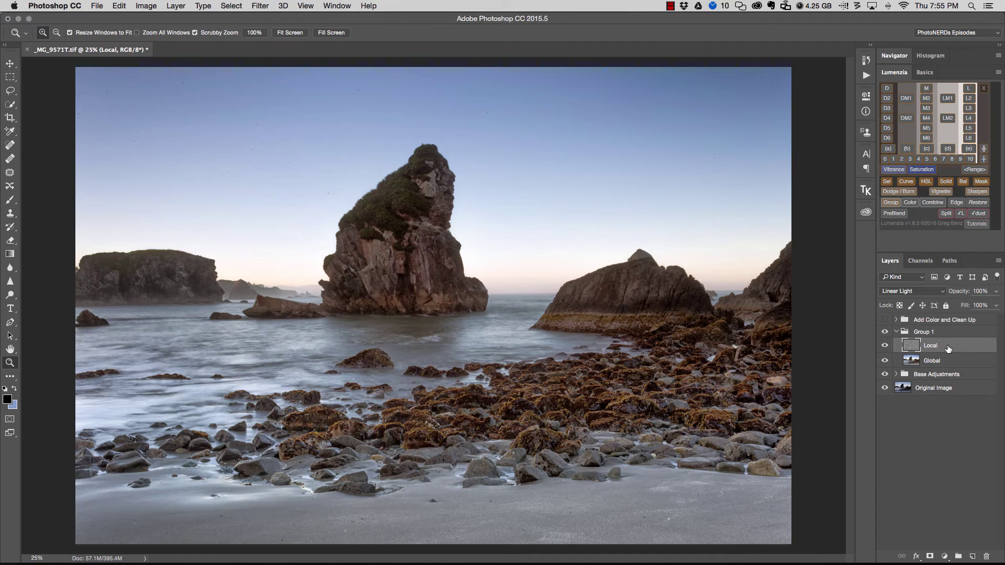
Pick the Clone Stamp tool, zoom into the sky to 166% and set Sample to Current Layer.
{"action": "left_click", "coordinate": [10, 213]}
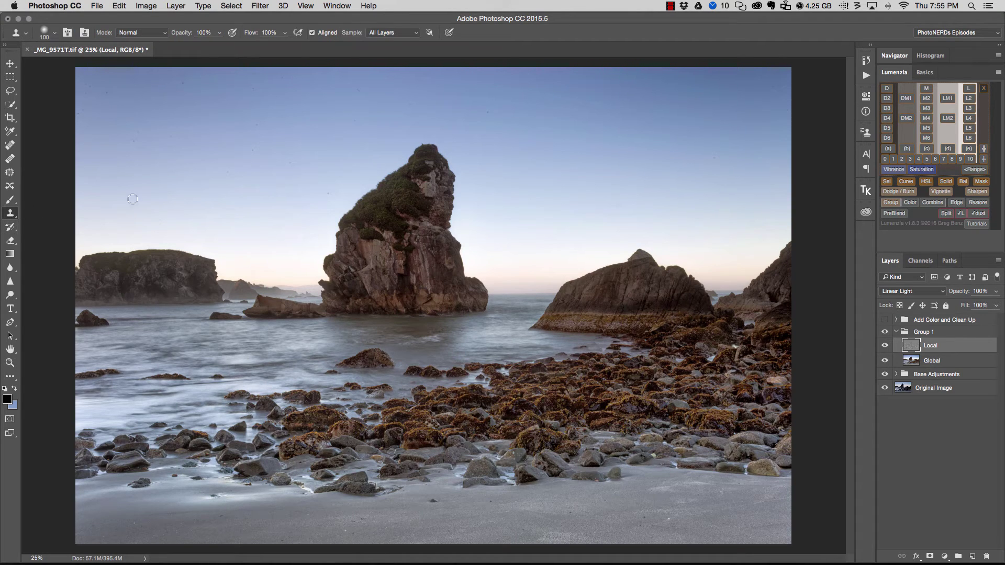
{"action": "key", "text": "z"}
{"action": "mouse_move", "coordinate": [128, 122]}
{"action": "left_mouse_down"}
{"action": "mouse_move", "coordinate": [173, 151]}
{"action": "mouse_move", "coordinate": [244, 240]}
{"action": "mouse_move", "coordinate": [308, 262]}
{"action": "mouse_move", "coordinate": [296, 267]}
{"action": "left_mouse_up"}
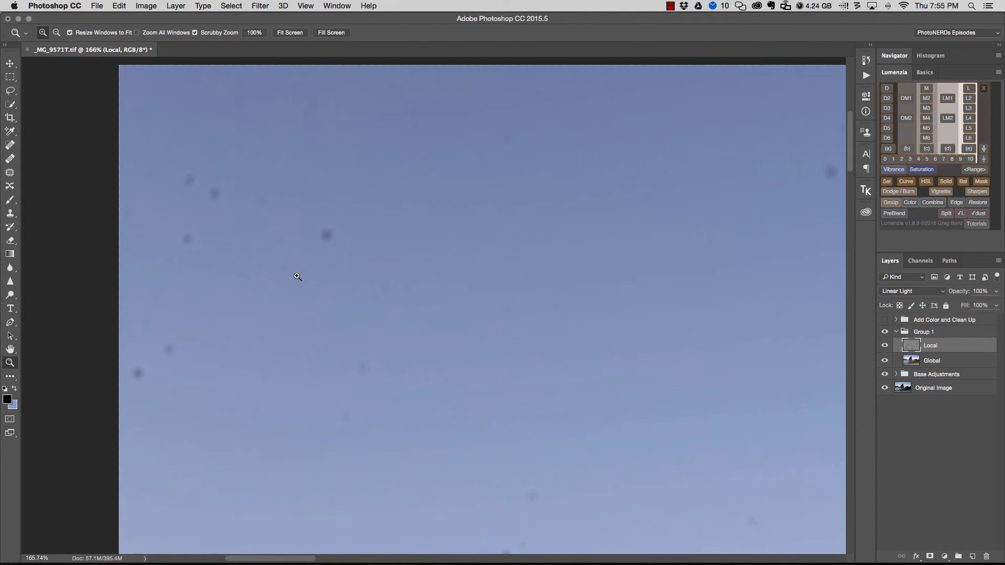
{"action": "key", "text": "s"}
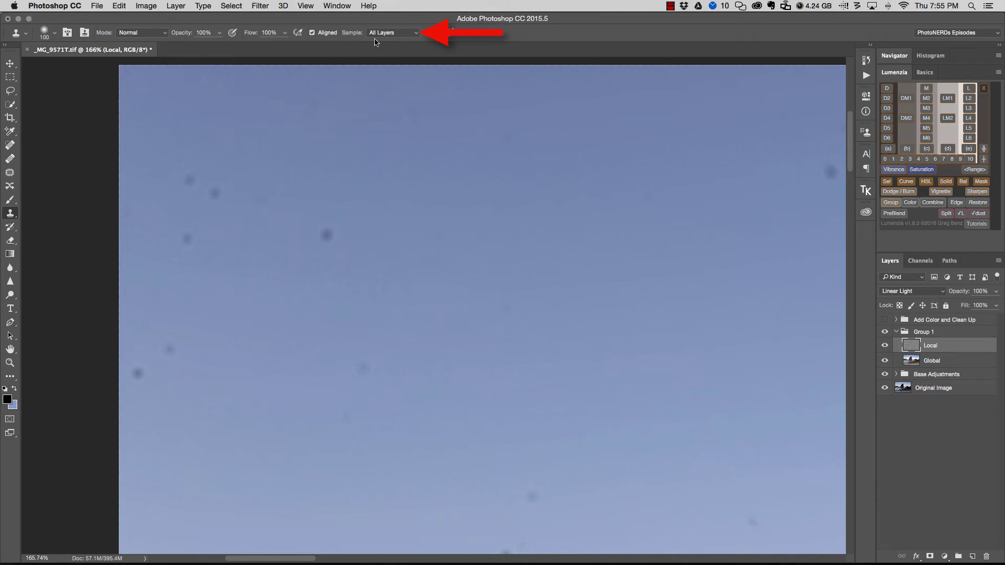
{"action": "left_click", "coordinate": [393, 34]}
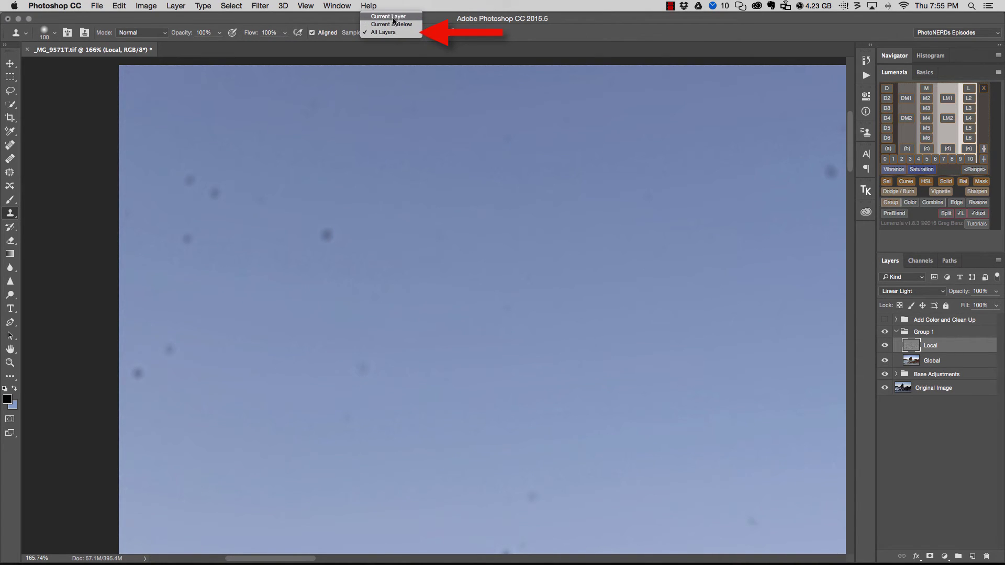
{"action": "left_click", "coordinate": [394, 16]}
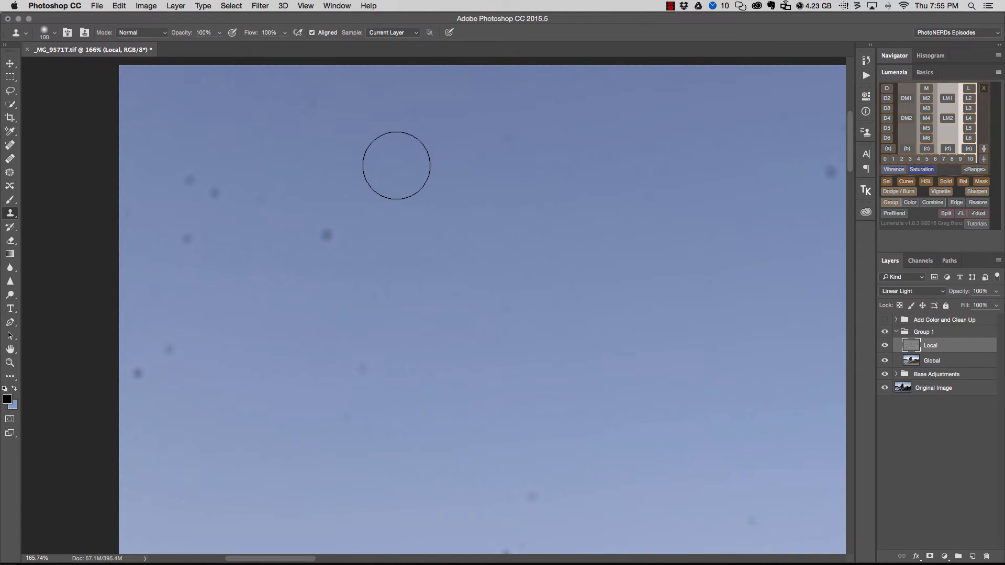
Set a clean-sky clone source and clone out five dust spots in the sky.
{"action": "left_click", "coordinate": [406, 160], "text": "alt"}
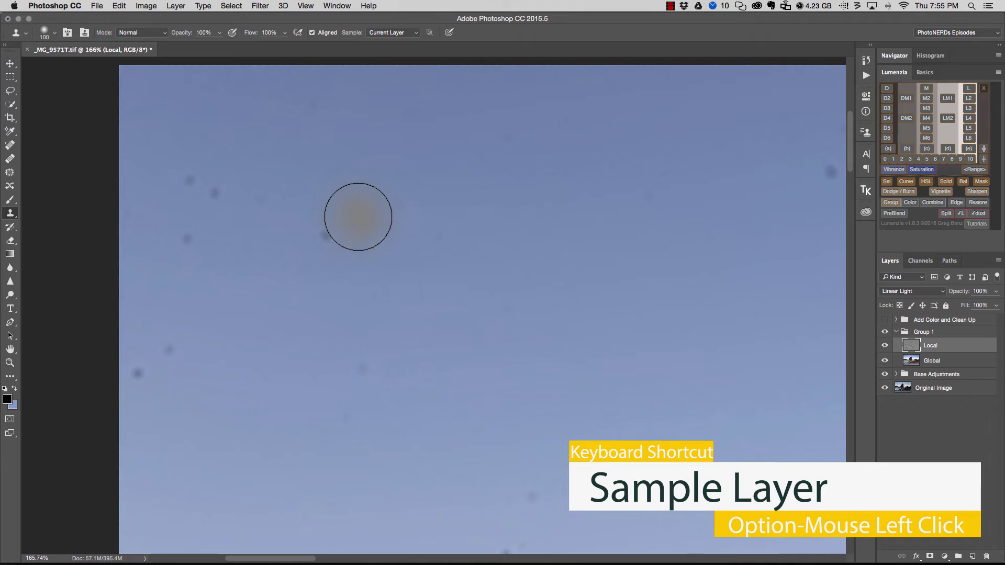
{"action": "left_click", "coordinate": [326, 234]}
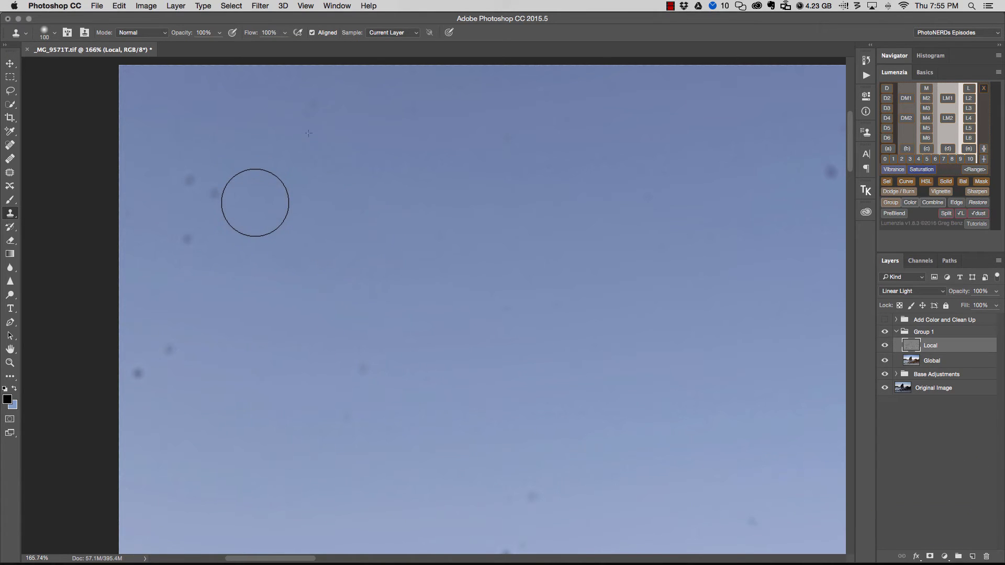
{"action": "left_click", "coordinate": [199, 183]}
{"action": "left_click", "coordinate": [188, 242]}
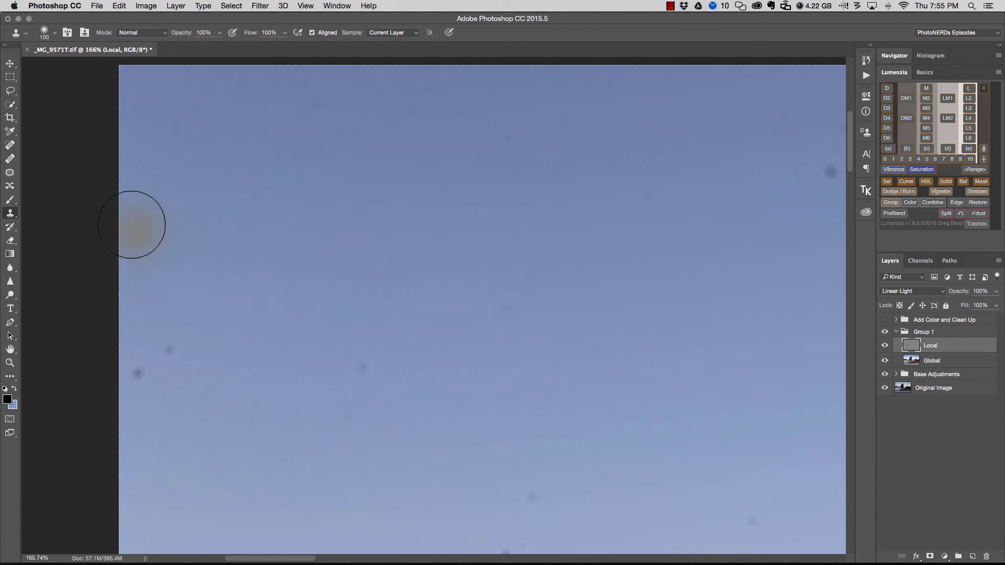
{"action": "left_click", "coordinate": [168, 350]}
{"action": "left_click", "coordinate": [137, 373]}
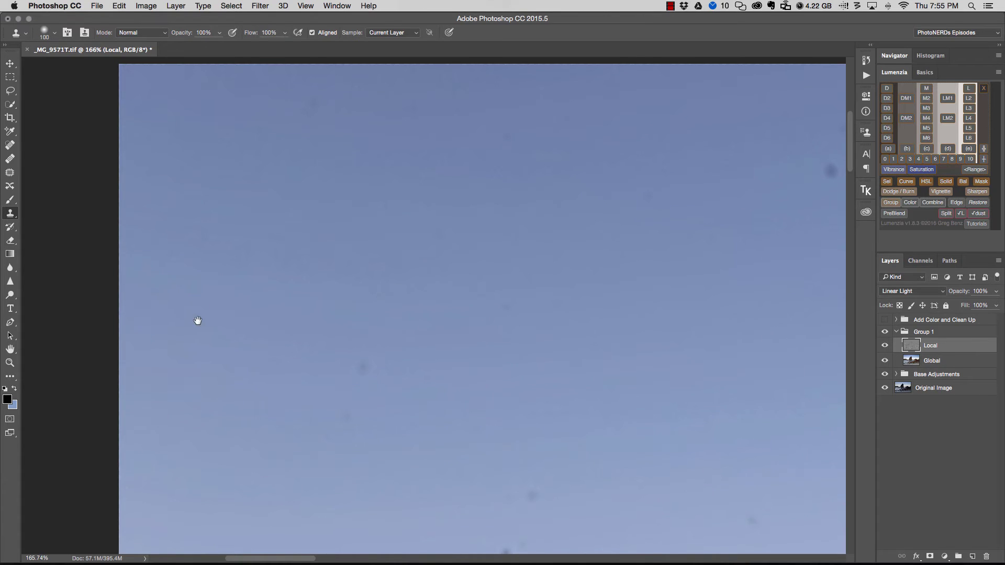
Pan across the sky cloning out the remaining dust spots, resampling a new clean-sky source.
{"action": "left_click_drag", "start_coordinate": [197, 321], "coordinate": [208, 233]}
{"action": "left_click_drag", "start_coordinate": [284, 249], "coordinate": [269, 178]}
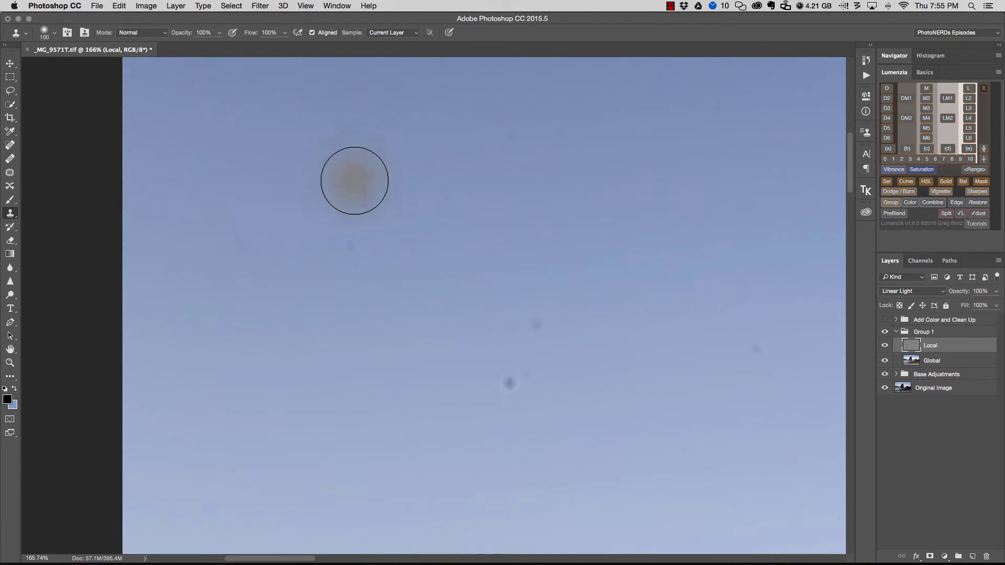
{"action": "left_click", "coordinate": [369, 200]}
{"action": "left_click_drag", "start_coordinate": [416, 281], "coordinate": [300, 218]}
{"action": "left_click", "coordinate": [419, 268]}
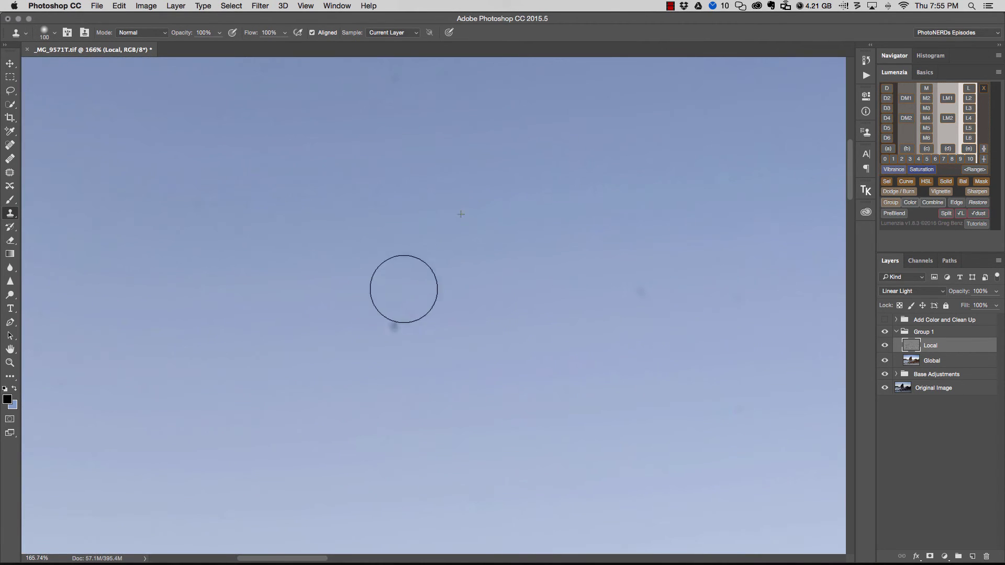
{"action": "left_click", "coordinate": [394, 327]}
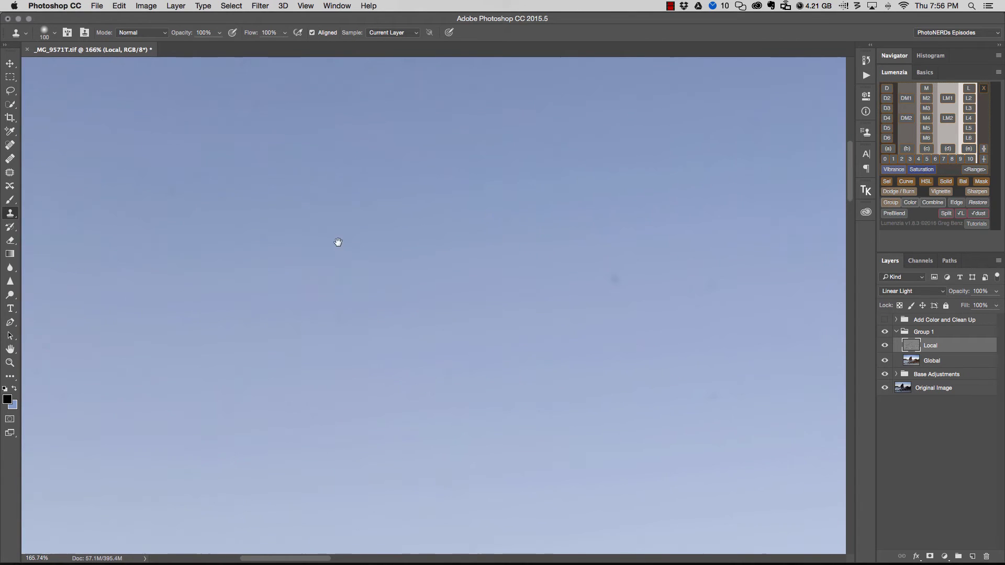
{"action": "left_click_drag", "start_coordinate": [337, 241], "coordinate": [172, 178]}
{"action": "left_click", "coordinate": [567, 262]}
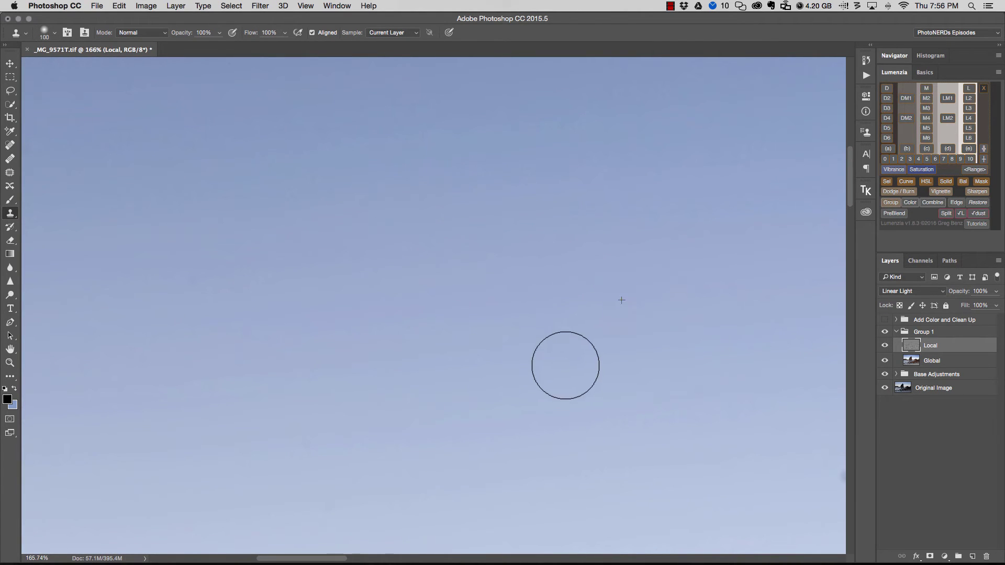
{"action": "mouse_move", "coordinate": [498, 298]}
{"action": "left_mouse_down"}
{"action": "mouse_move", "coordinate": [469, 230]}
{"action": "mouse_move", "coordinate": [399, 280]}
{"action": "mouse_move", "coordinate": [455, 282]}
{"action": "left_mouse_up"}
Fit the image on screen and turn the Add Color and Clean Up group back on.
{"action": "key", "text": "super+0"}
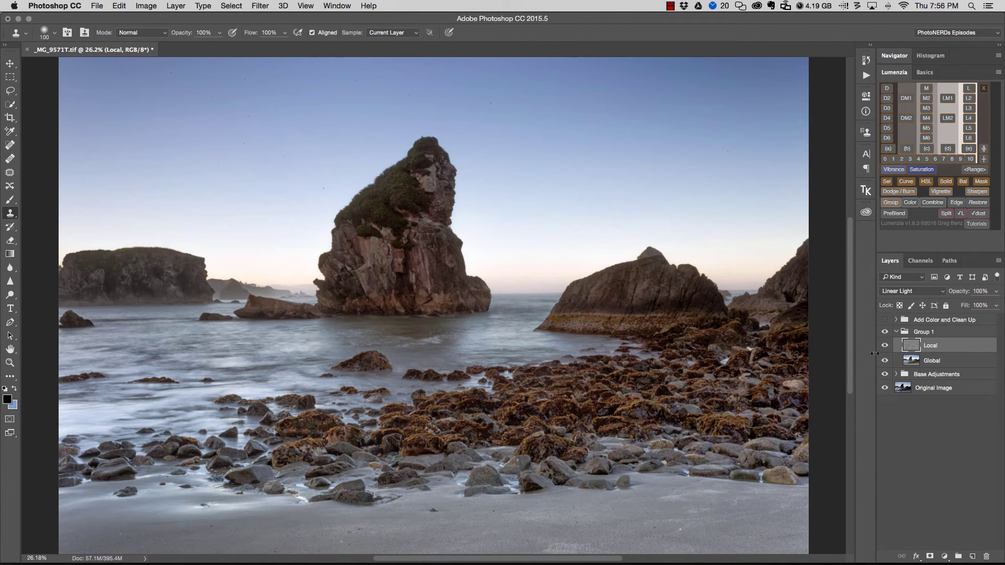
{"action": "left_click", "coordinate": [884, 320]}
{"action": "scroll", "coordinate": [597, 241], "scroll_direction": "up", "scroll_amount": 3}
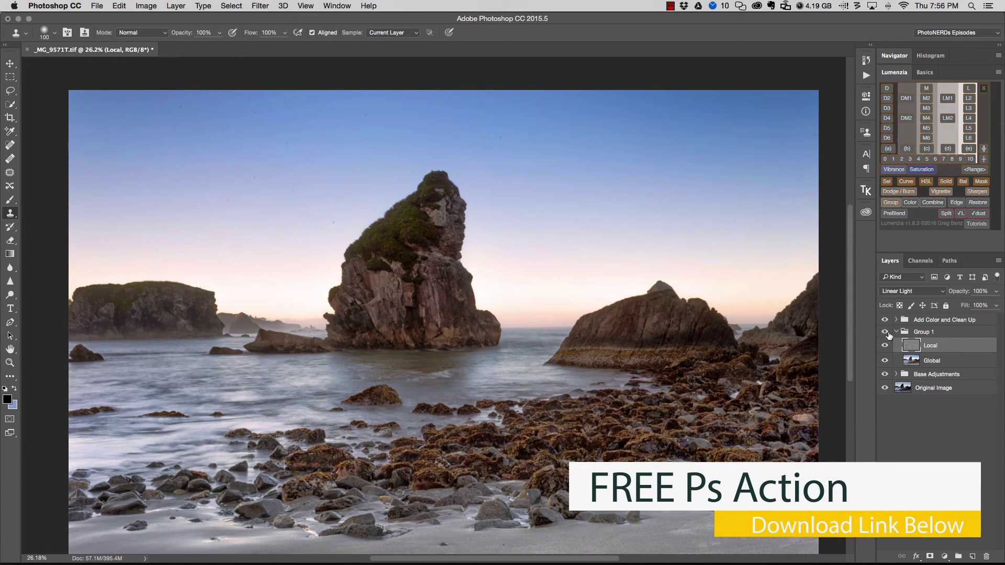
Replace Group 1 with a stamped Layer 2, hide Add Color and Clean Up, and expand the PNU Frequency Separation actions.
{"action": "left_click", "coordinate": [934, 333]}
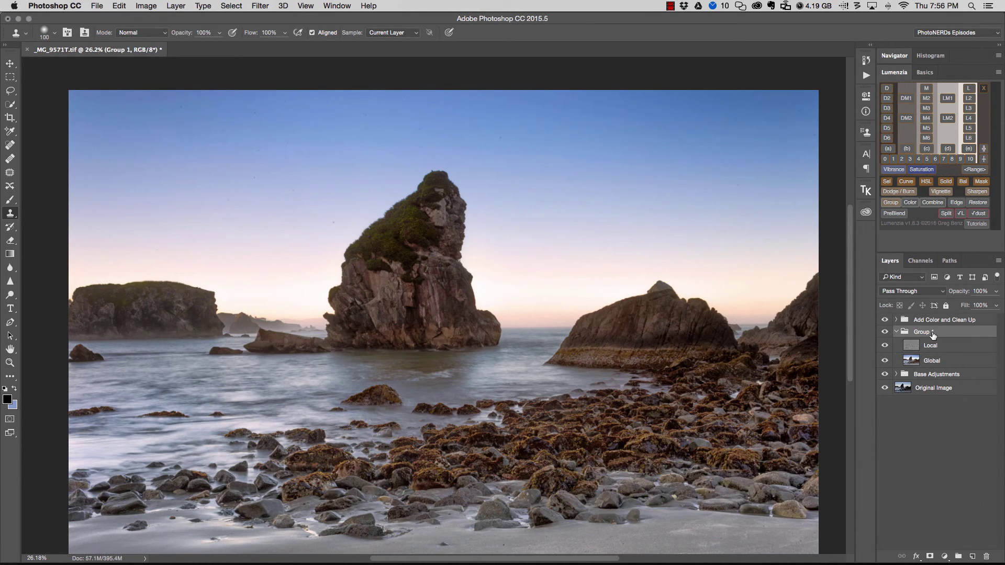
{"action": "key", "text": "Delete"}
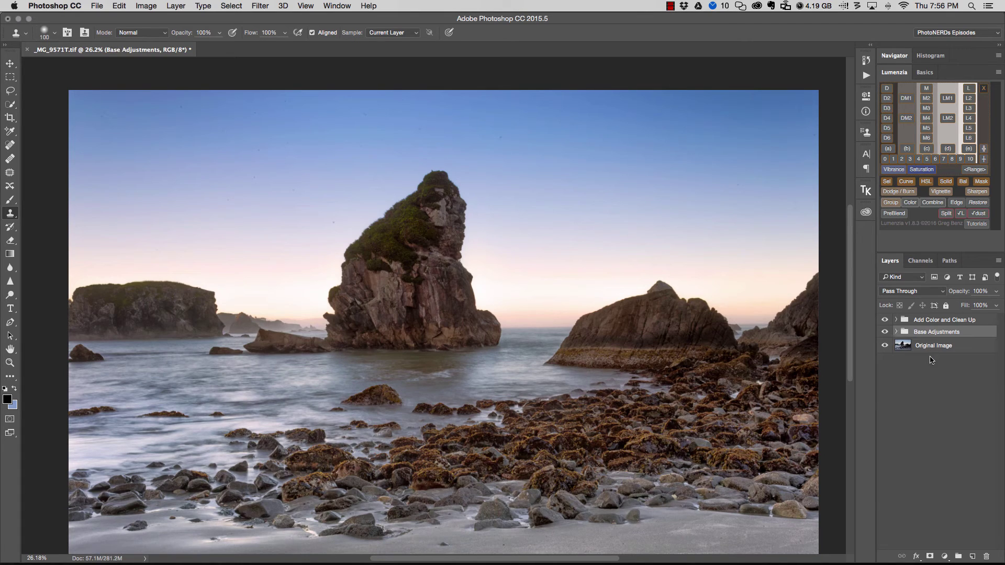
{"action": "key", "text": "super+alt+shift+e"}
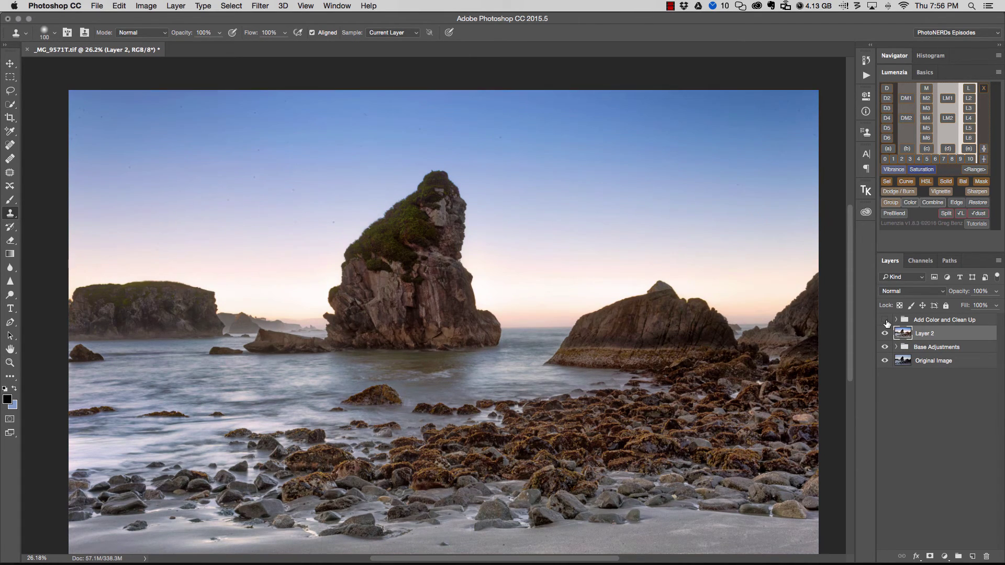
{"action": "left_click", "coordinate": [886, 320]}
{"action": "left_click", "coordinate": [866, 75]}
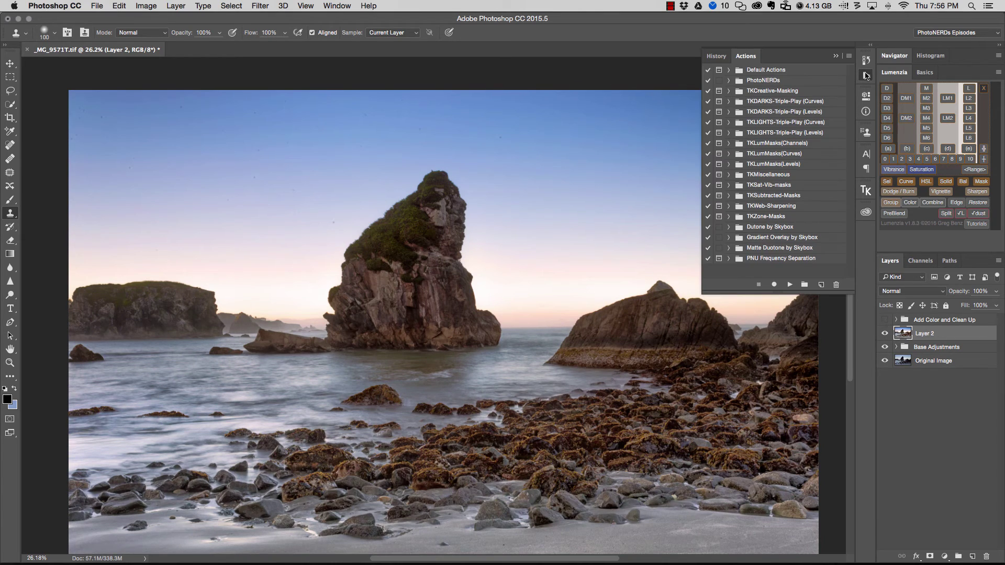
{"action": "left_click", "coordinate": [729, 258]}
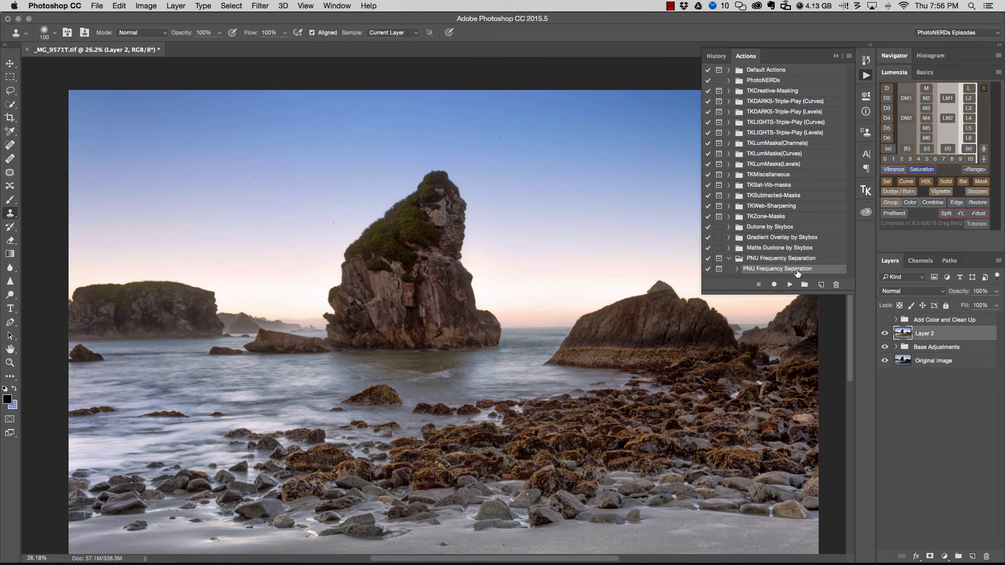
Run the PNU Frequency Separation action, giving its Gaussian Blur a 10.1-pixel radius.
{"action": "left_click", "coordinate": [790, 286]}
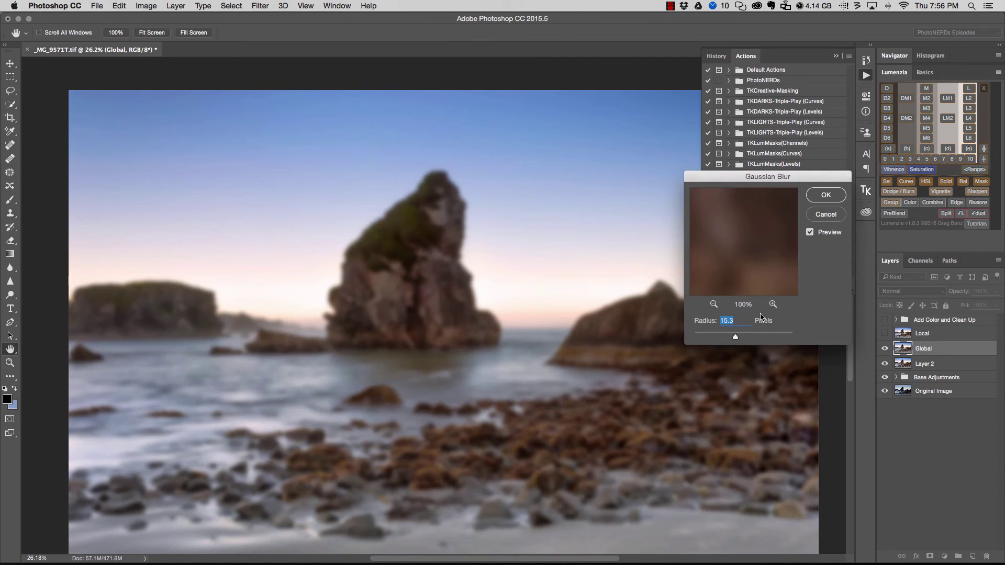
{"action": "left_click_drag", "start_coordinate": [761, 179], "coordinate": [636, 175]}
{"action": "left_click_drag", "start_coordinate": [610, 334], "coordinate": [609, 333]}
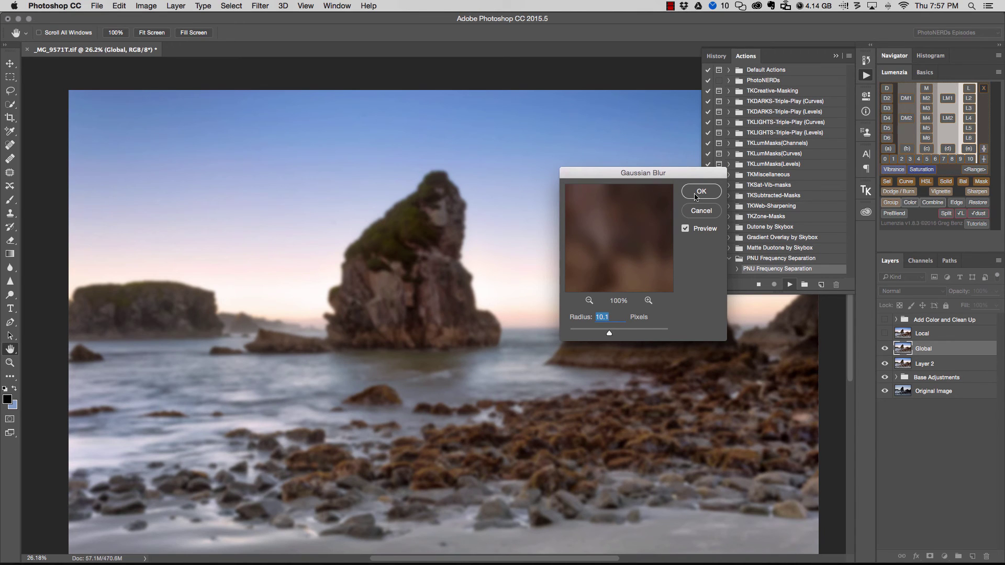
{"action": "left_click", "coordinate": [701, 191]}
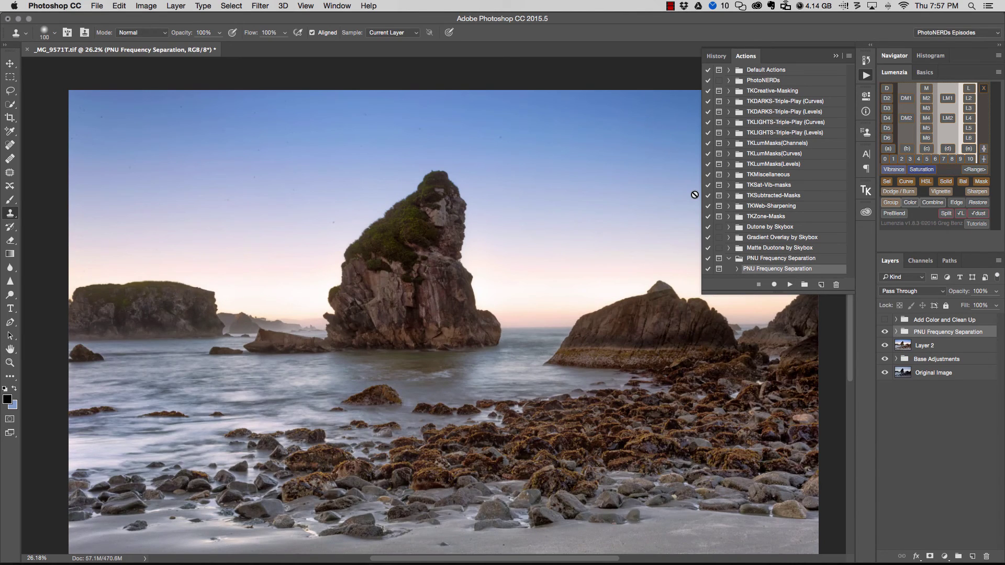
Select the new group's Local layer and enlarge the Clone Stamp brush to 175 pixels.
{"action": "left_click", "coordinate": [896, 332]}
{"action": "left_click", "coordinate": [913, 346]}
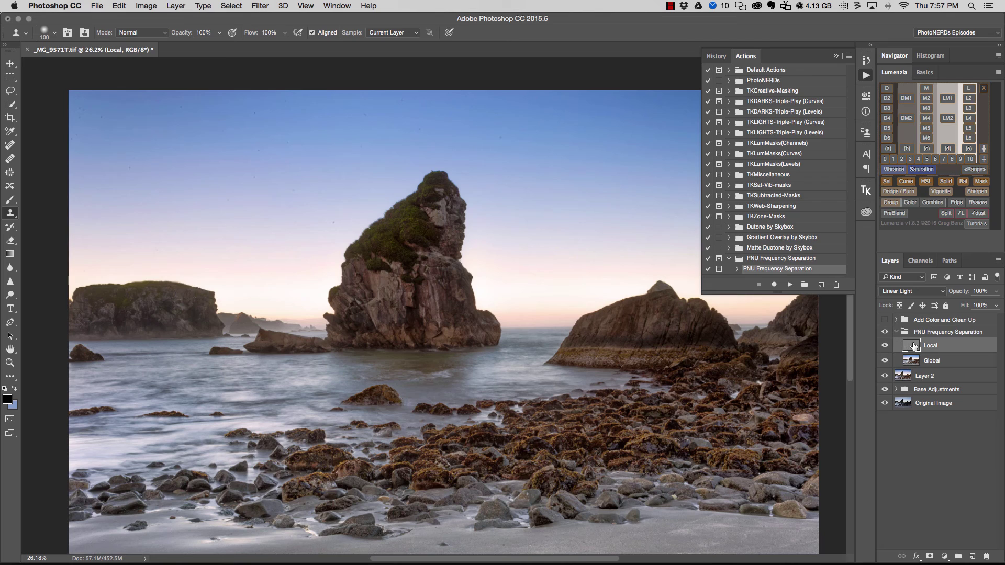
{"action": "key", "text": "bracketright"}
{"action": "key", "text": "bracketright"}
{"action": "key", "text": "bracketright"}
Sample clean sky and clone out the dust spots near the top-left.
{"action": "left_click", "coordinate": [137, 135], "text": "alt"}
{"action": "left_click", "coordinate": [101, 115]}
{"action": "left_click", "coordinate": [77, 115]}
{"action": "left_click", "coordinate": [73, 137]}
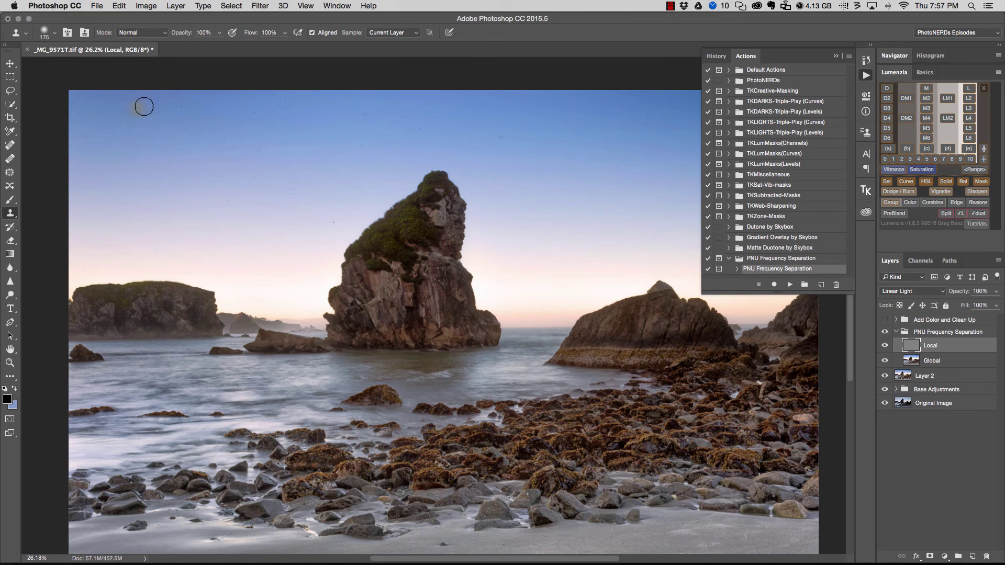